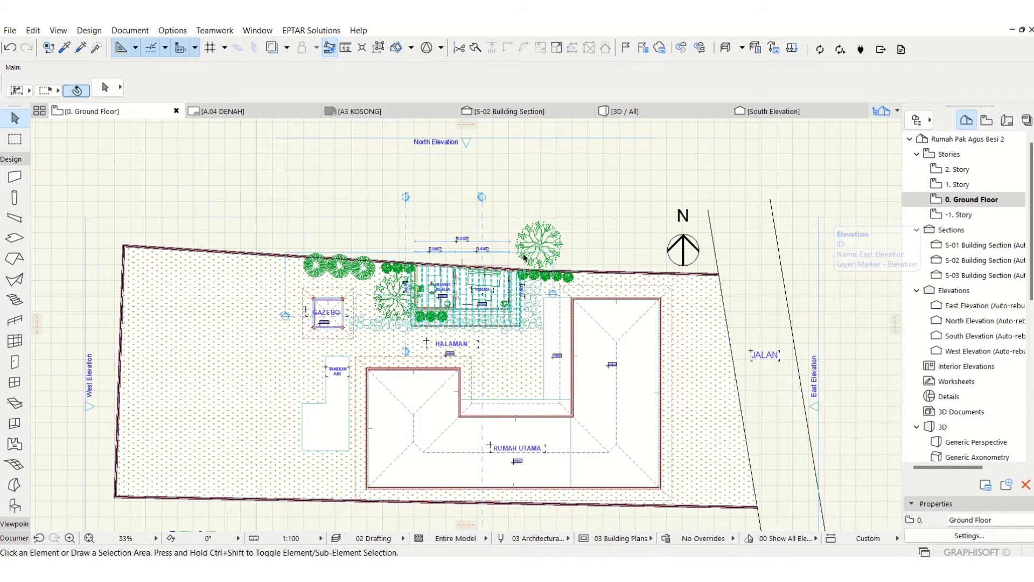
Select the large tree and the small shrubs beside the boundary wall one by one to check their object sizes in plan
scroll(439, 261, "up", 4)
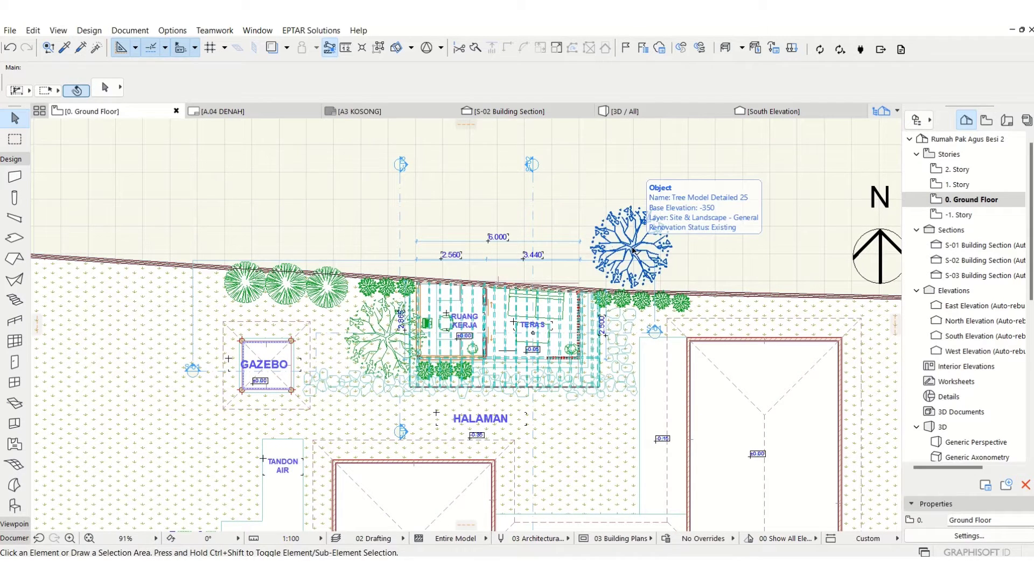
left_click(632, 249)
left_click(680, 302)
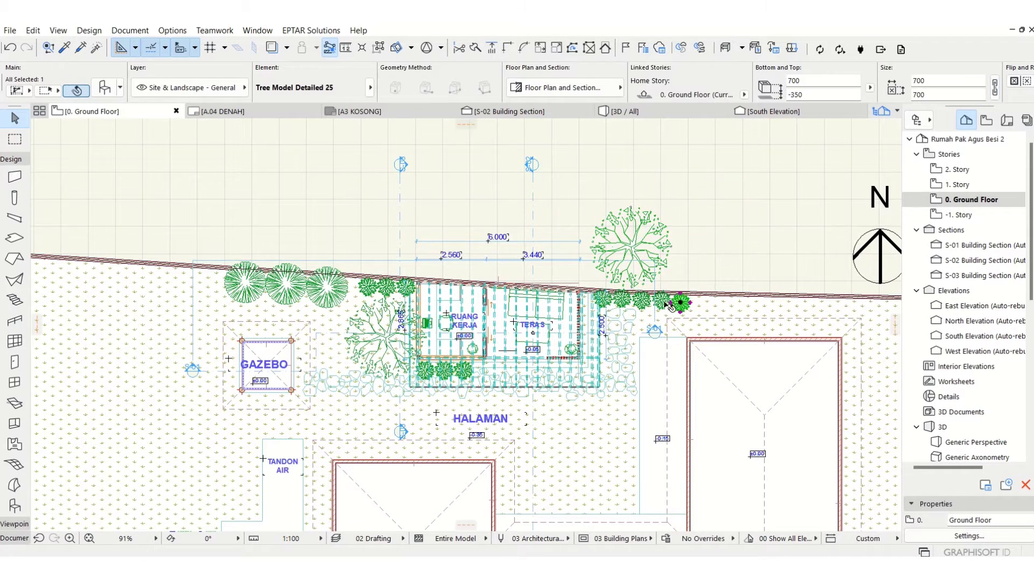
left_click(662, 301)
left_click(642, 300)
key("Escape")
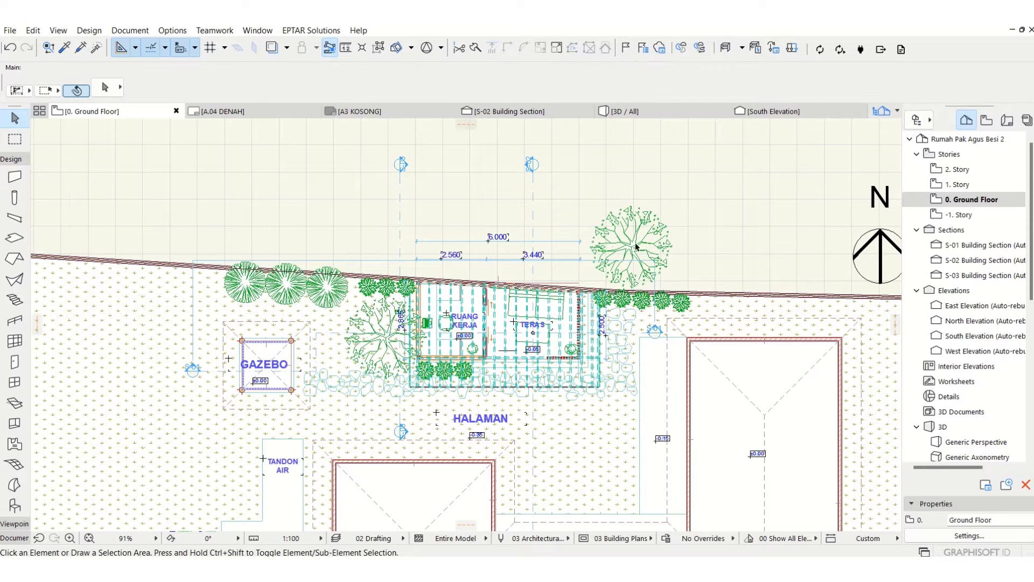
Compare Tree Model Simple 2 25, Tree Model Simple 1 25 and Tree Model Detailed 25 in the large tree's settings, then cancel
left_click(631, 248)
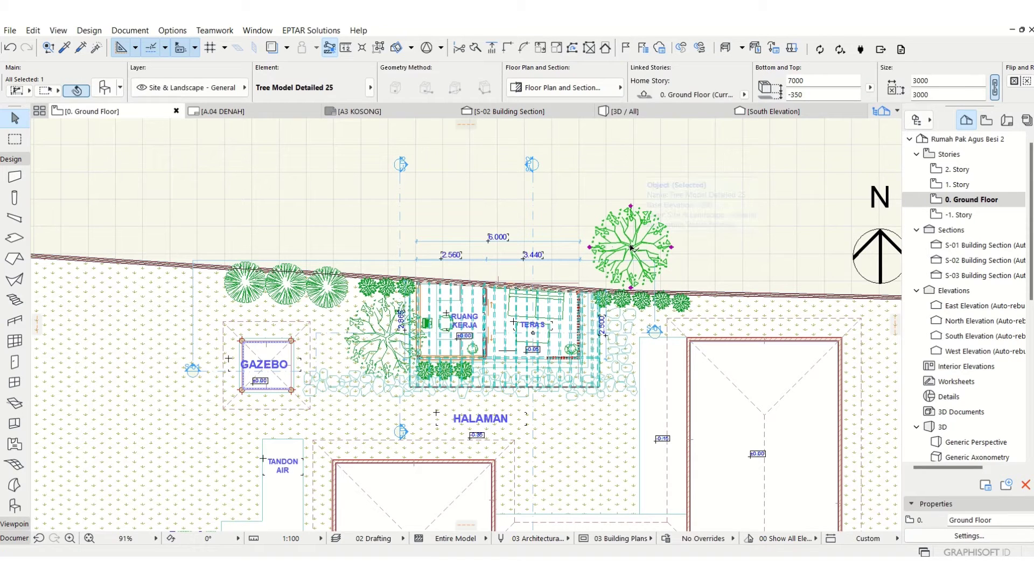
left_click(103, 90)
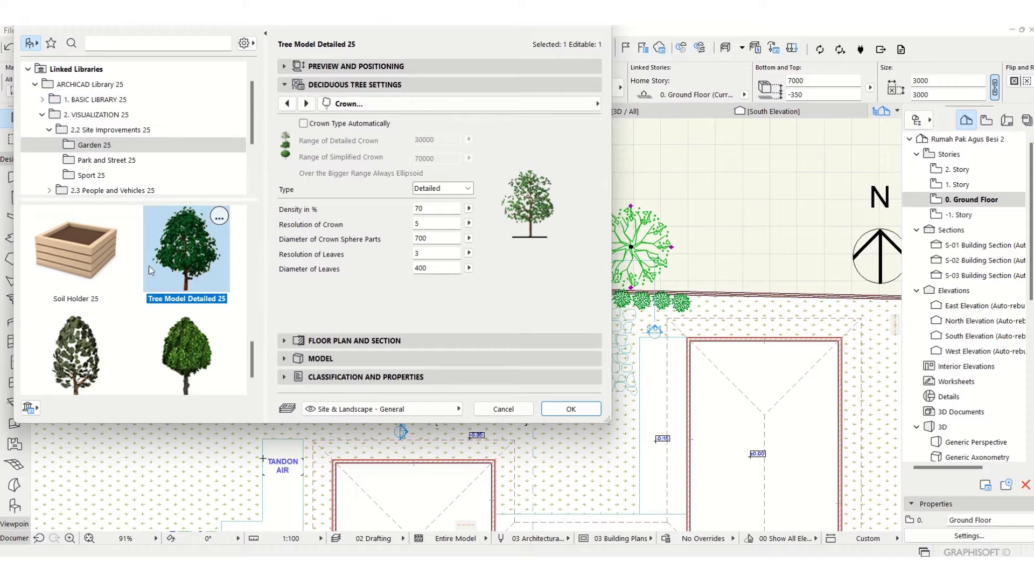
scroll(183, 263, "down", 1)
left_click(186, 329)
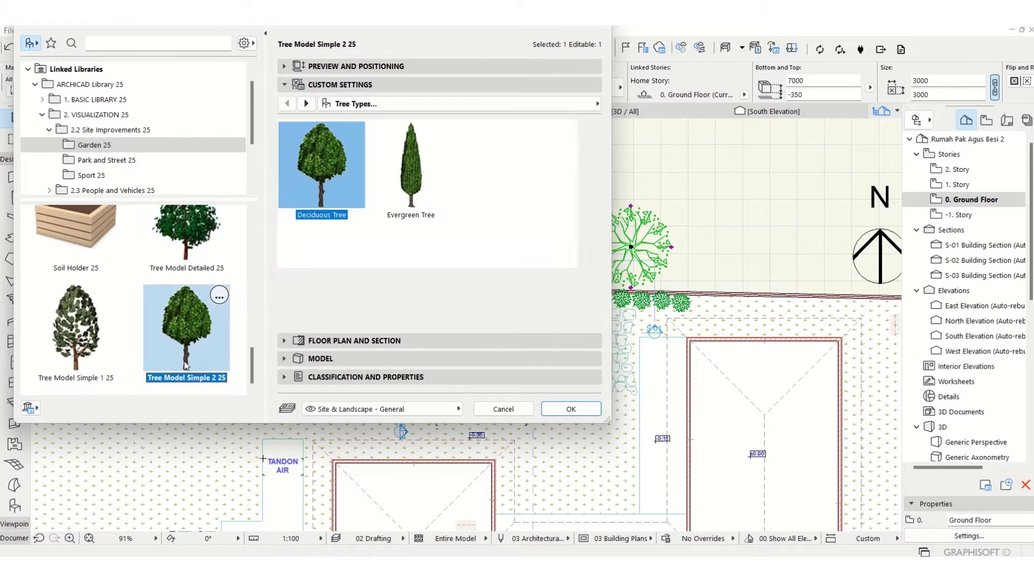
left_click(76, 328)
left_click(210, 243)
scroll(212, 249, "up", 1)
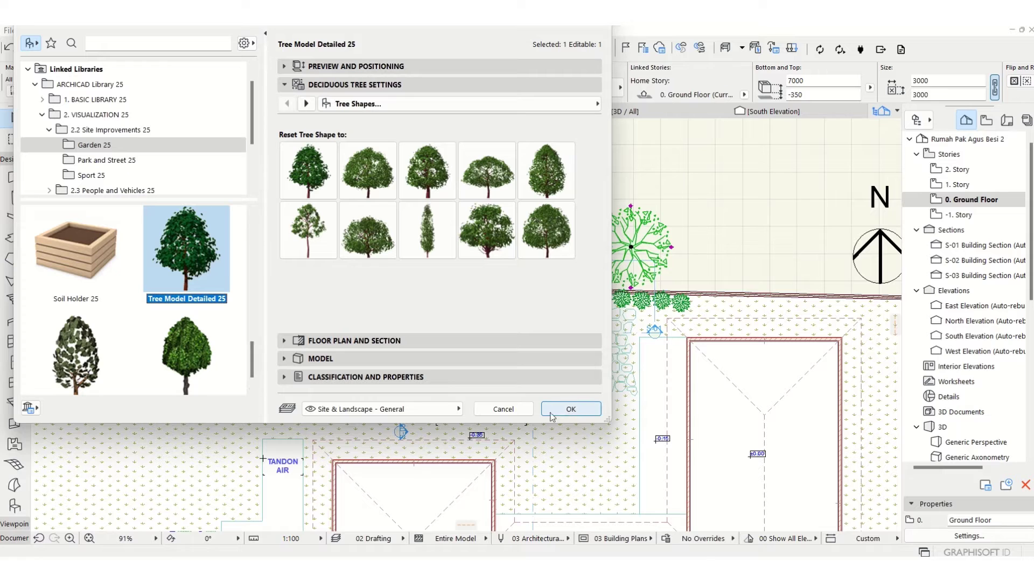
left_click(507, 415)
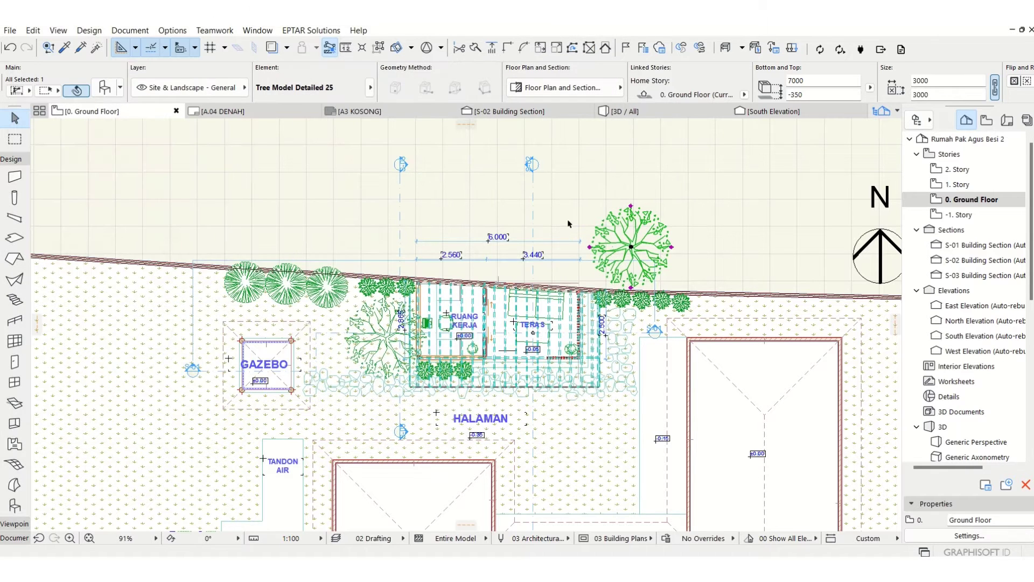
key("Escape")
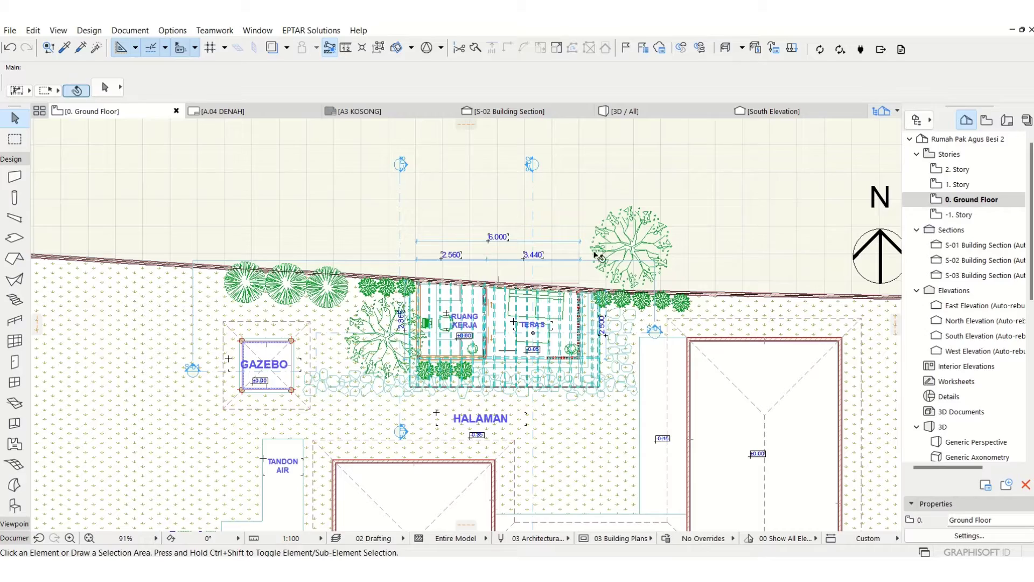
Identify the large tree beyond the boundary wall in plan, then pick out both tall trees behind the building in the 3D view
scroll(264, 291, "up", 3)
scroll(830, 331, "down", 2)
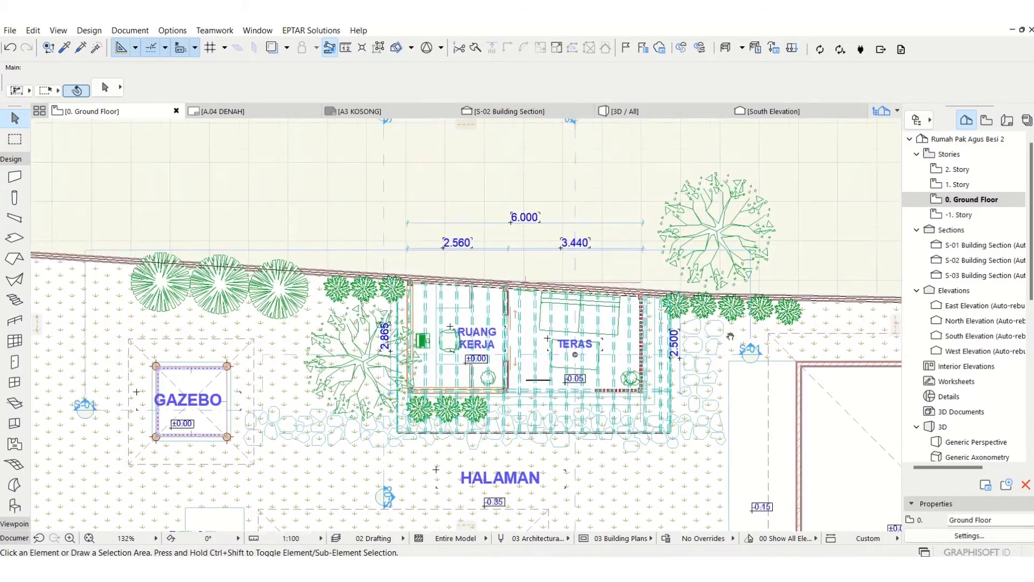
middle_click_drag(683, 315, 654, 321)
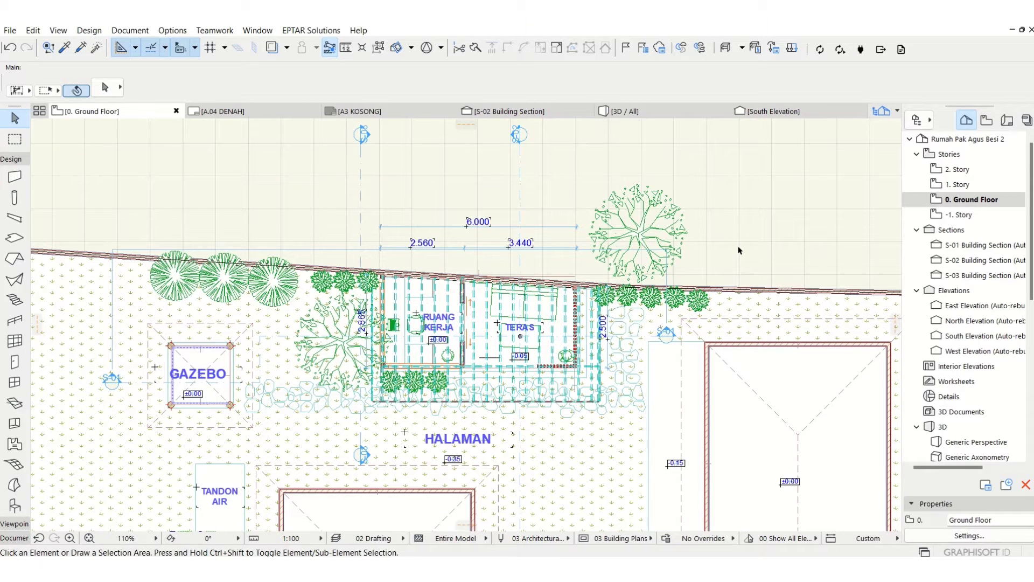
left_click(645, 235)
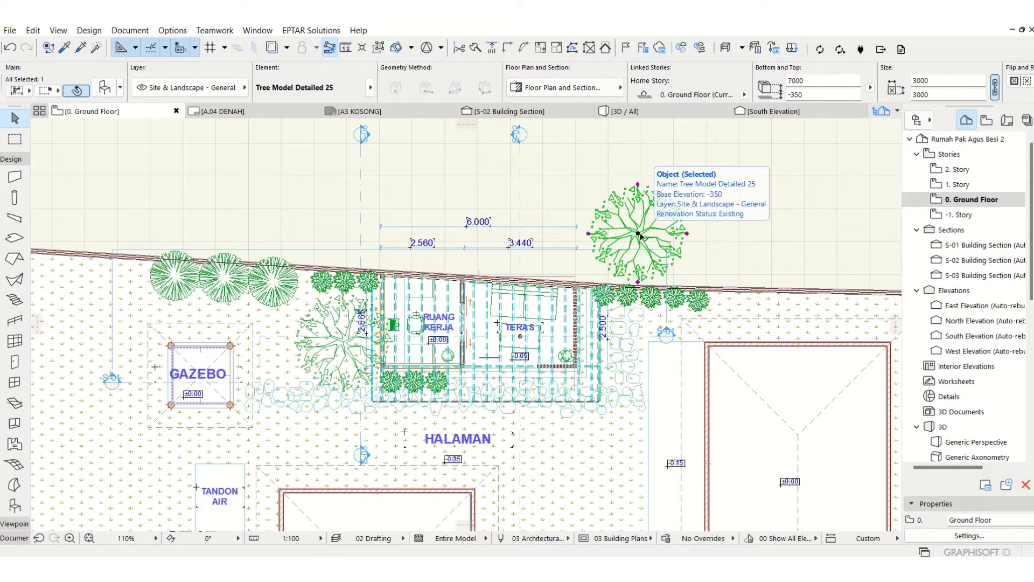
left_click(723, 199)
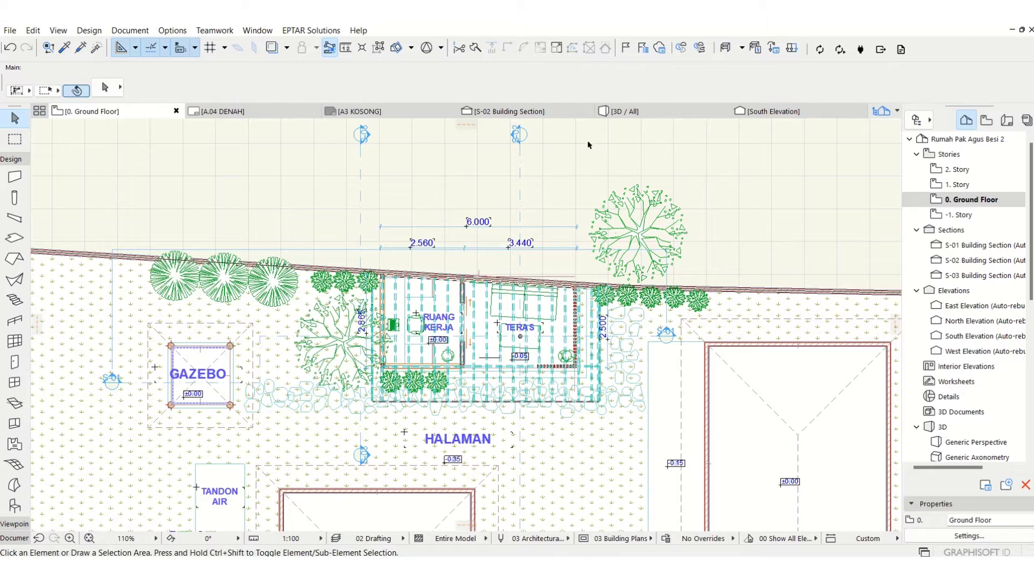
left_click(619, 113)
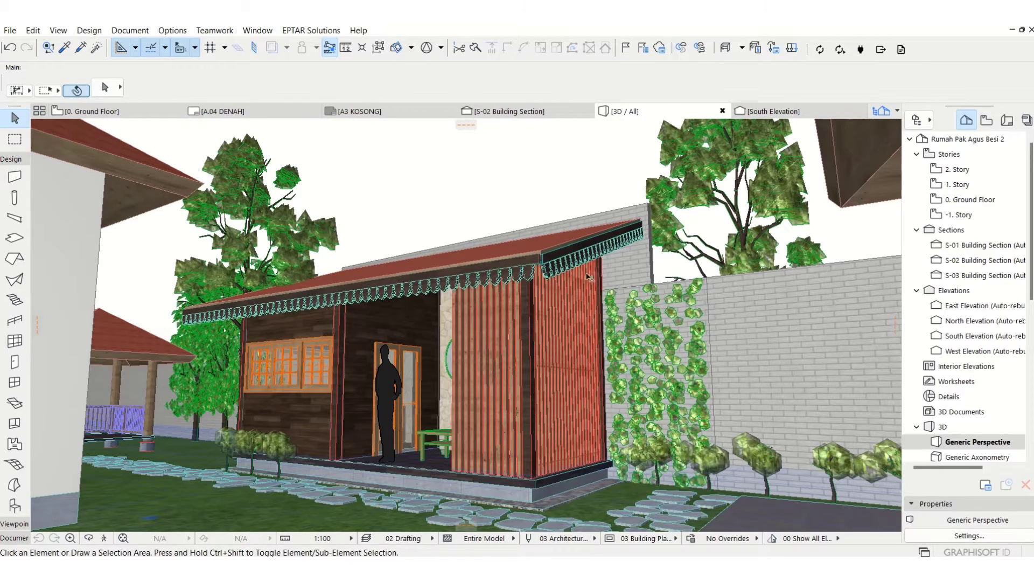
scroll(560, 376, "down", 1)
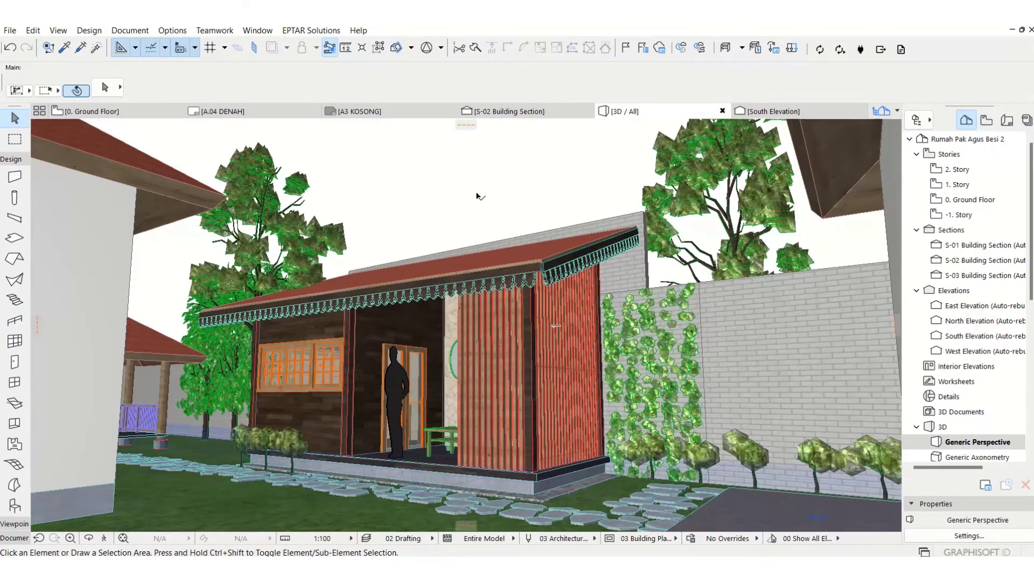
left_click(719, 157)
left_click(251, 197, "shift")
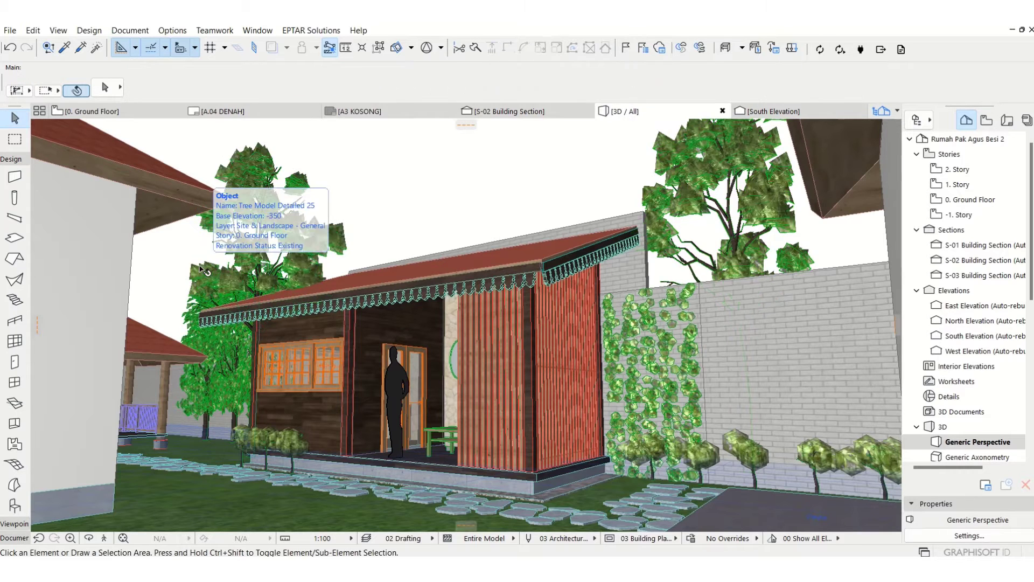
Select the three medium trees near the gazebo on the ground floor plan to check their size, then deselect them
key("F2")
left_click(175, 276)
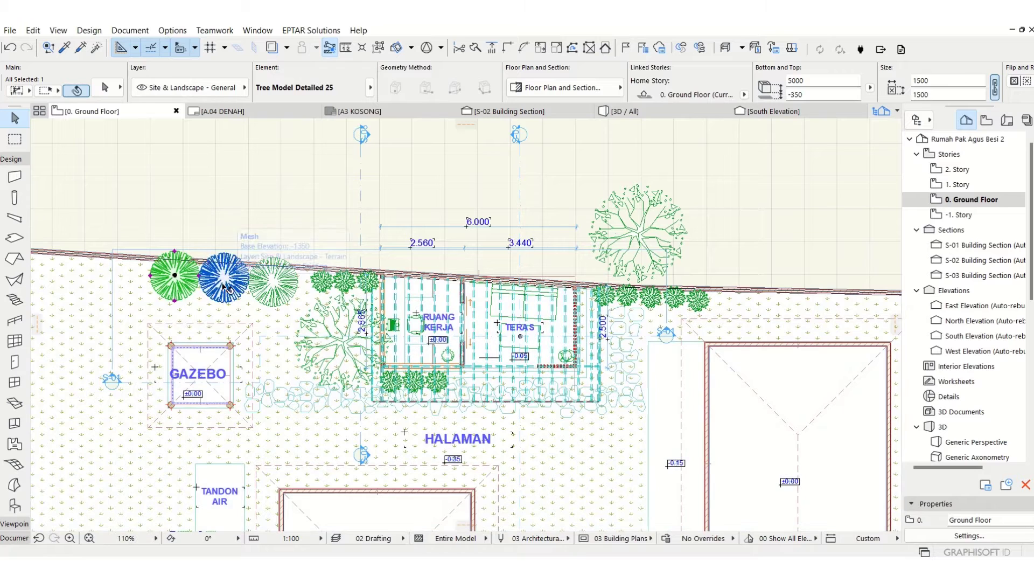
left_click(225, 285, "shift")
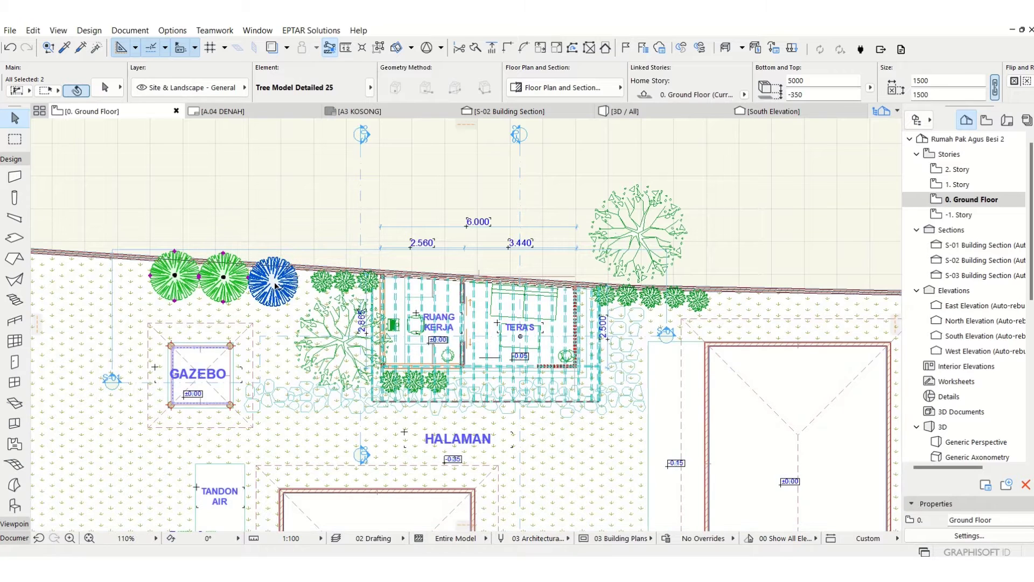
left_click(273, 282, "shift")
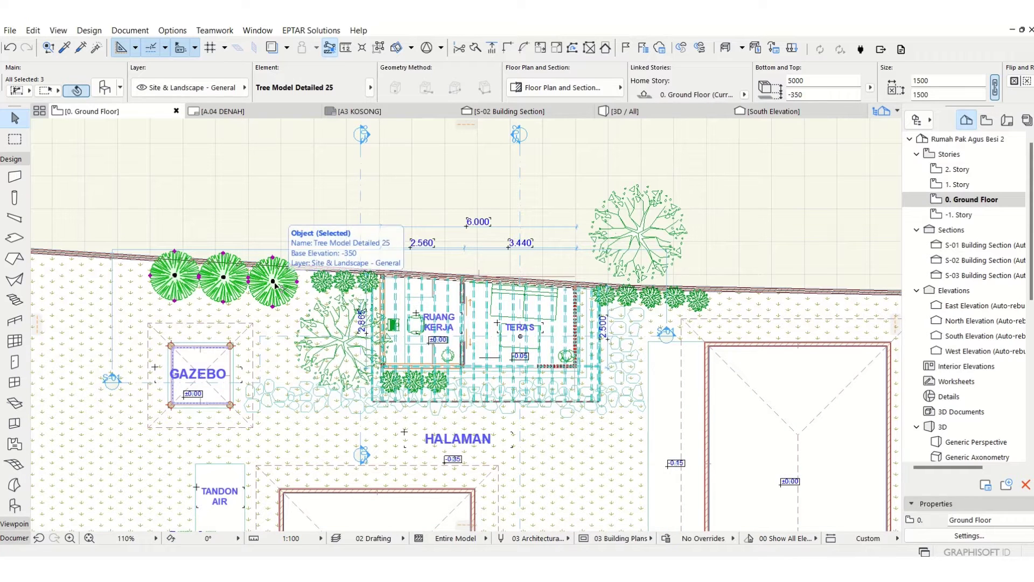
left_click(389, 193)
Select all eleven small shrubs around the work room and terrace together on the floor plan to check their shared size
left_click(689, 304)
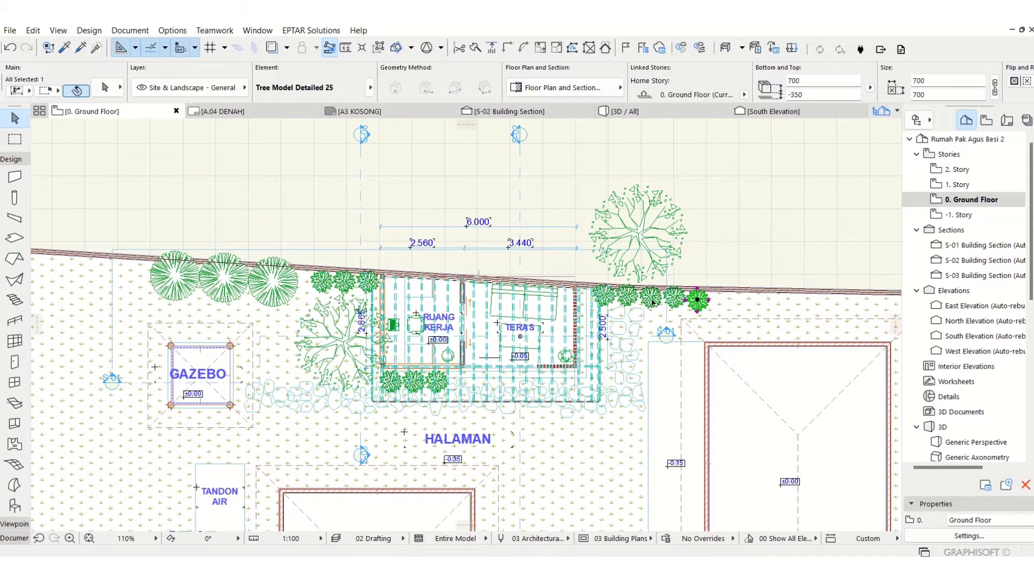
left_click(674, 296, "shift")
left_click(651, 297, "shift")
left_click(627, 295, "shift")
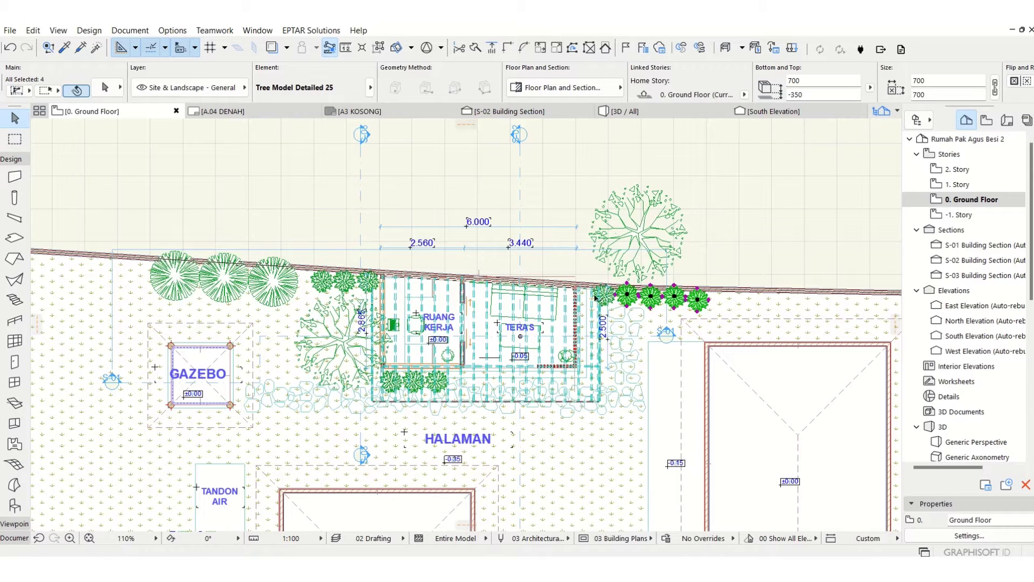
left_click(603, 294, "shift")
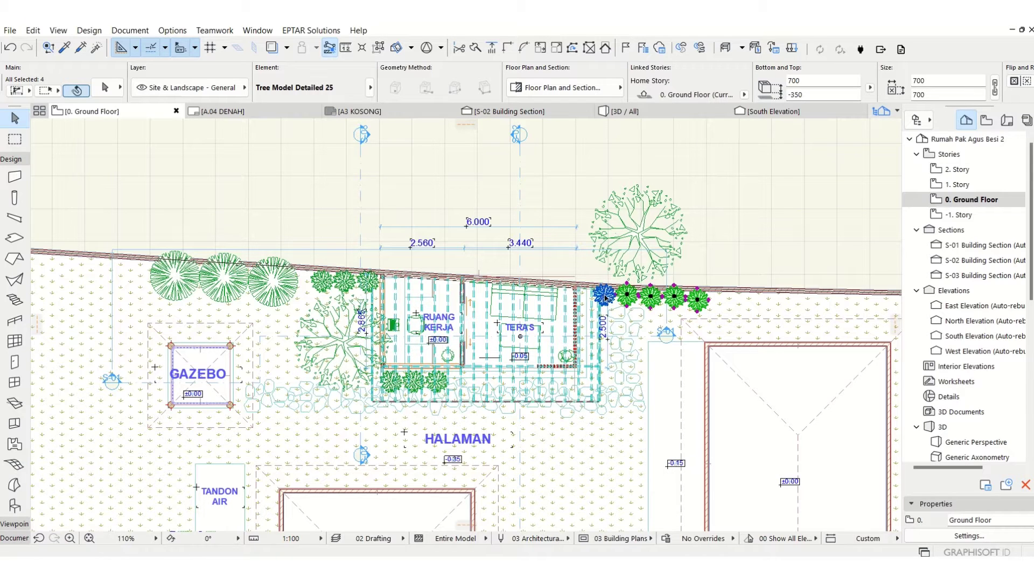
left_click(436, 379, "shift")
left_click(413, 383, "shift")
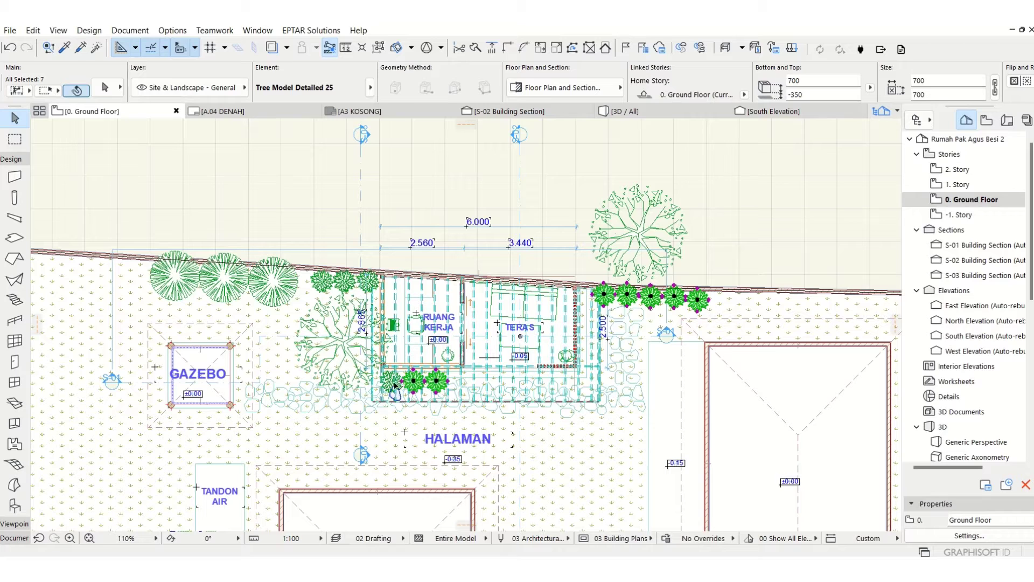
left_click(390, 380, "shift")
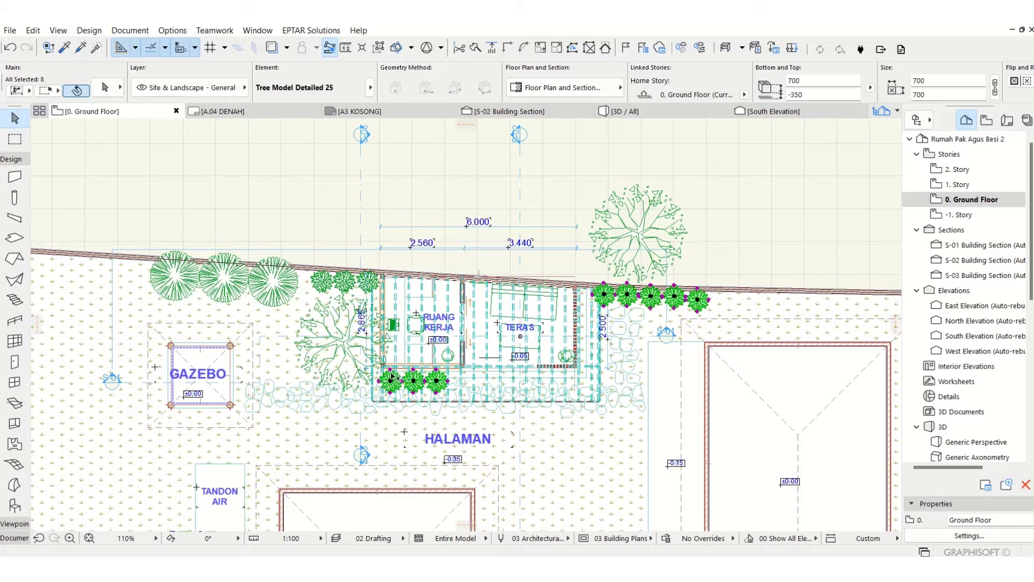
left_click(368, 280, "shift")
left_click(344, 280, "shift")
left_click(321, 280, "shift")
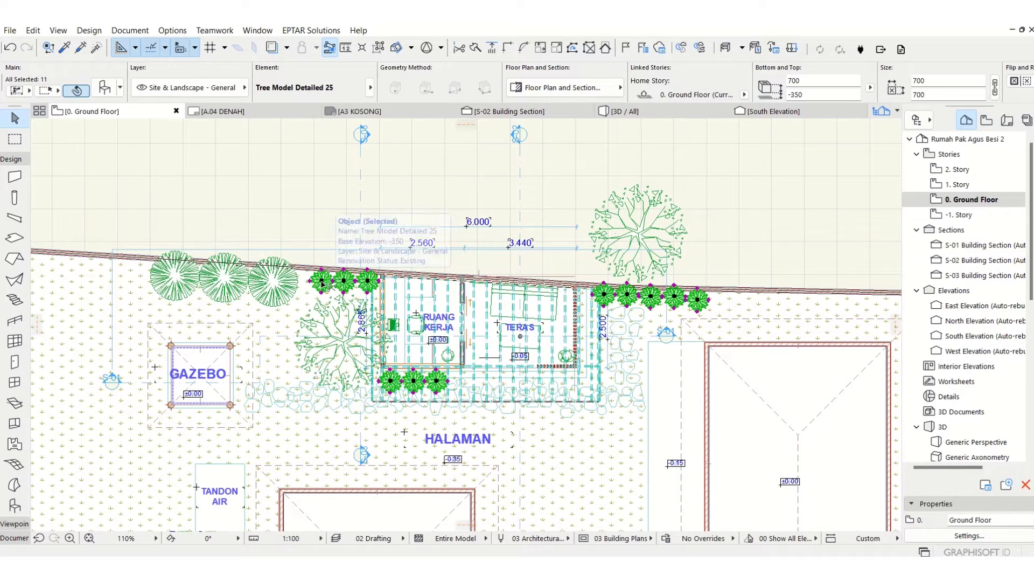
Select the two tall trees behind the building in the 3D view and open their object settings
key("F3")
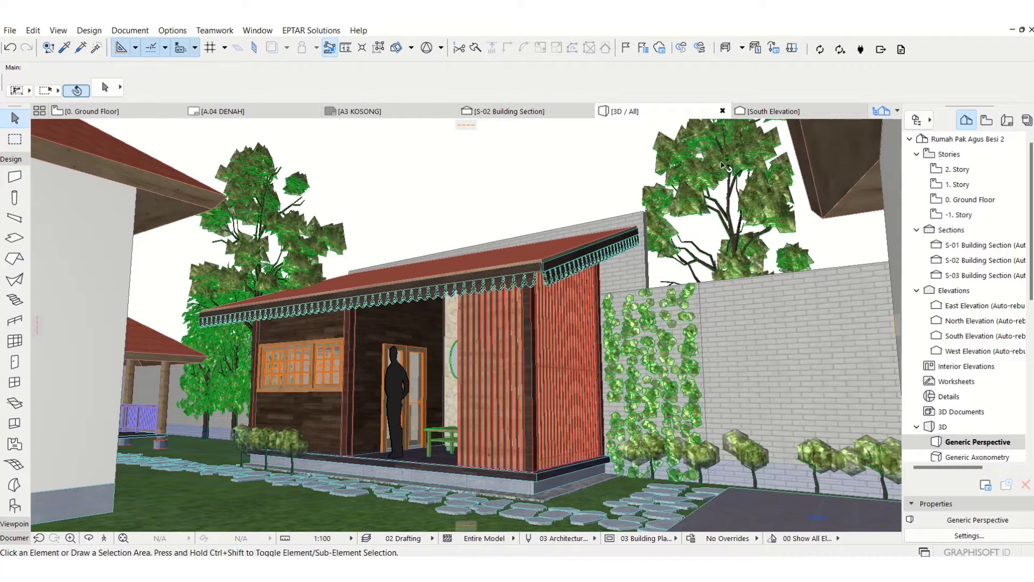
left_click(742, 186)
left_click(260, 210, "shift")
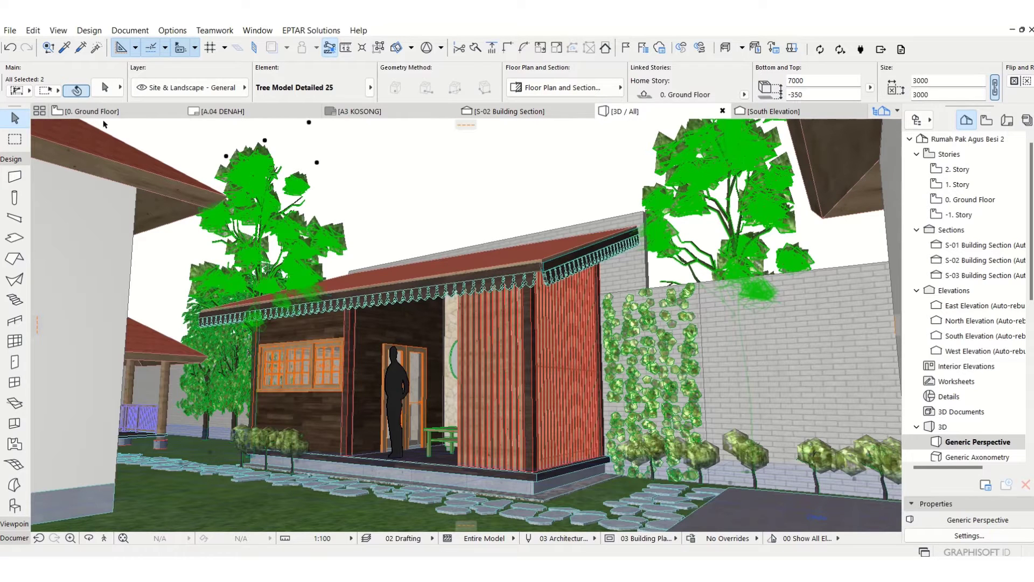
left_click(102, 88)
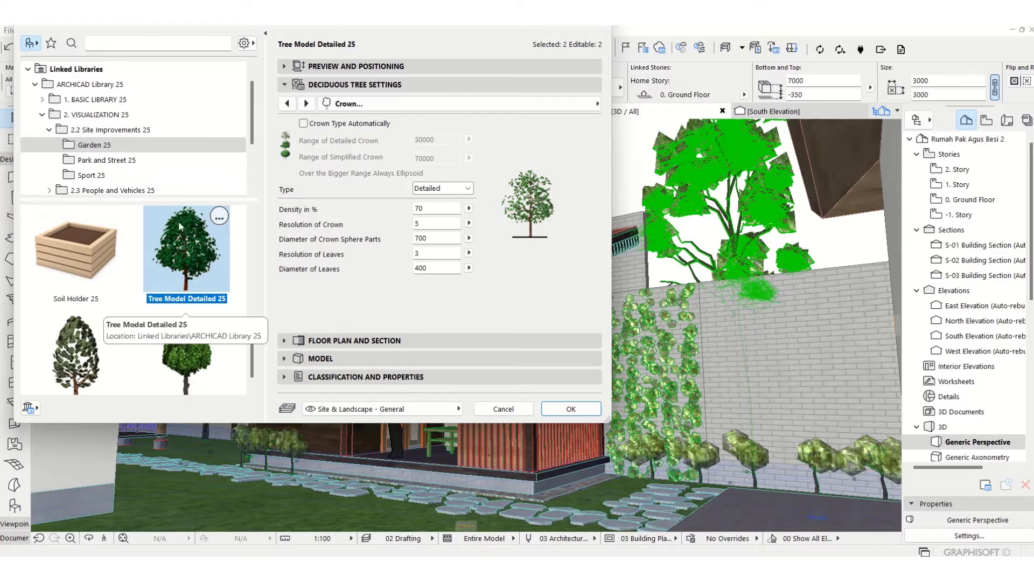
Review the crown page and crown type options in the deciduous tree settings, keeping the Detailed type
left_click(297, 89)
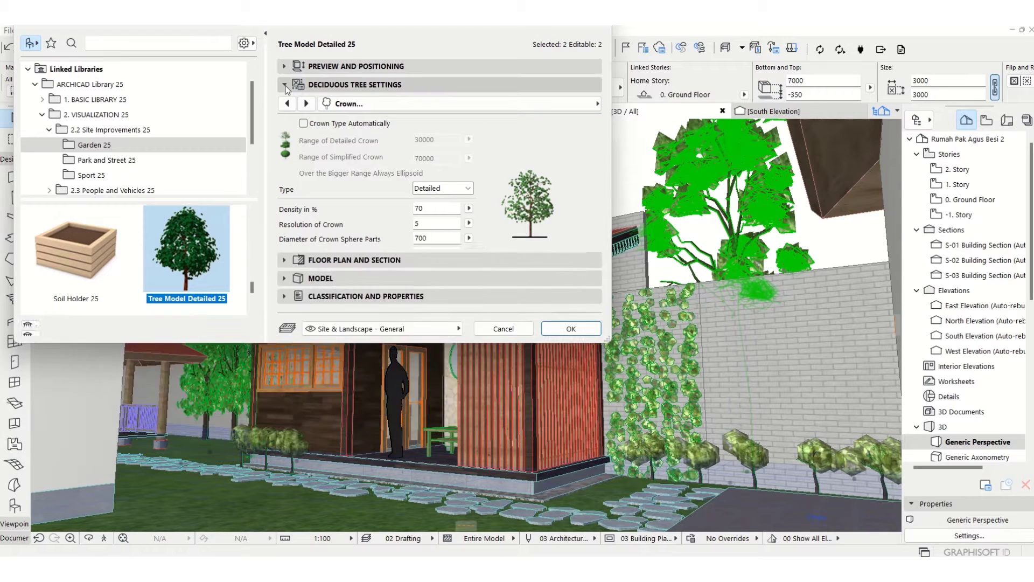
mouse_move(214, 264)
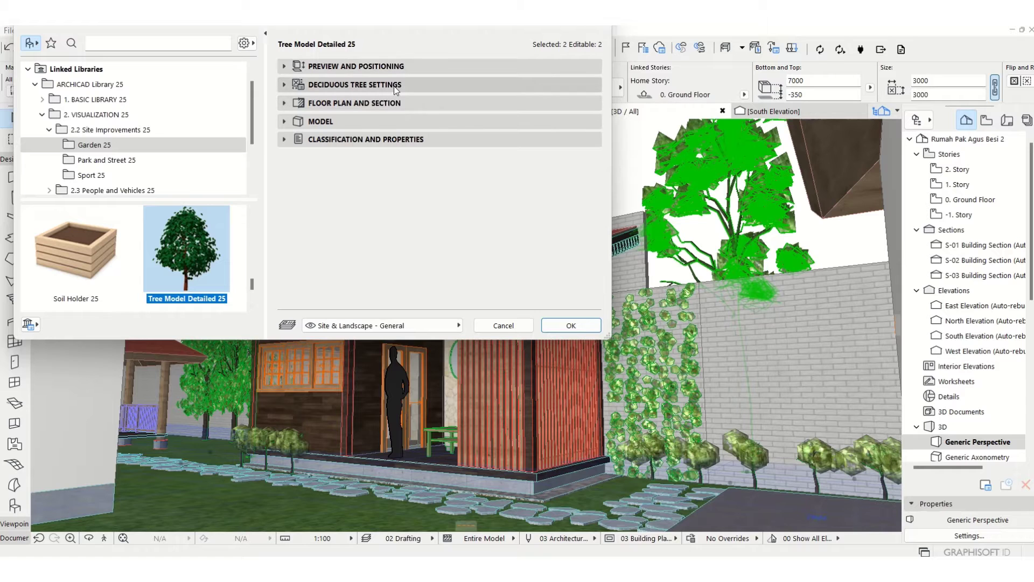
left_click(332, 88)
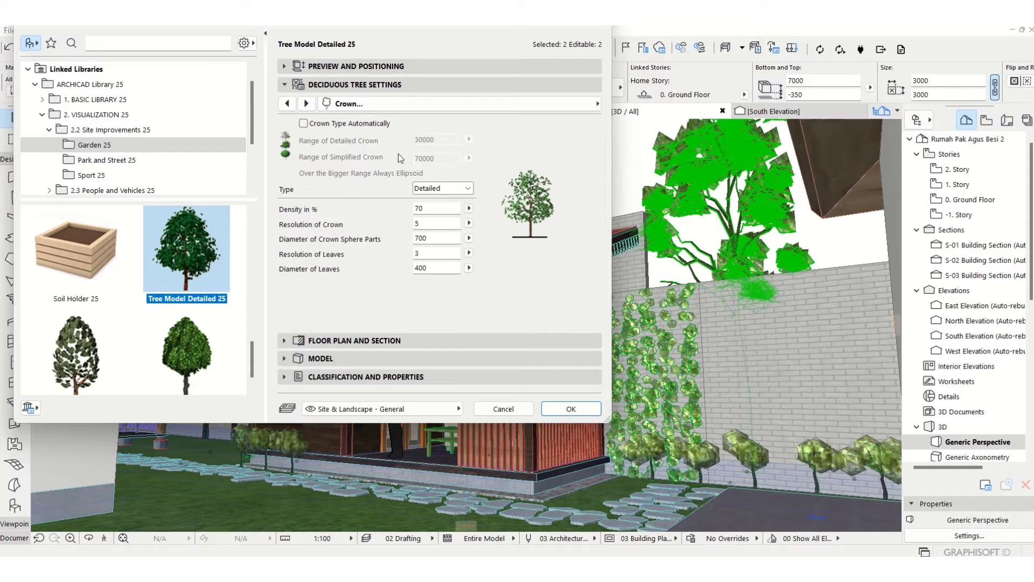
left_click(400, 106)
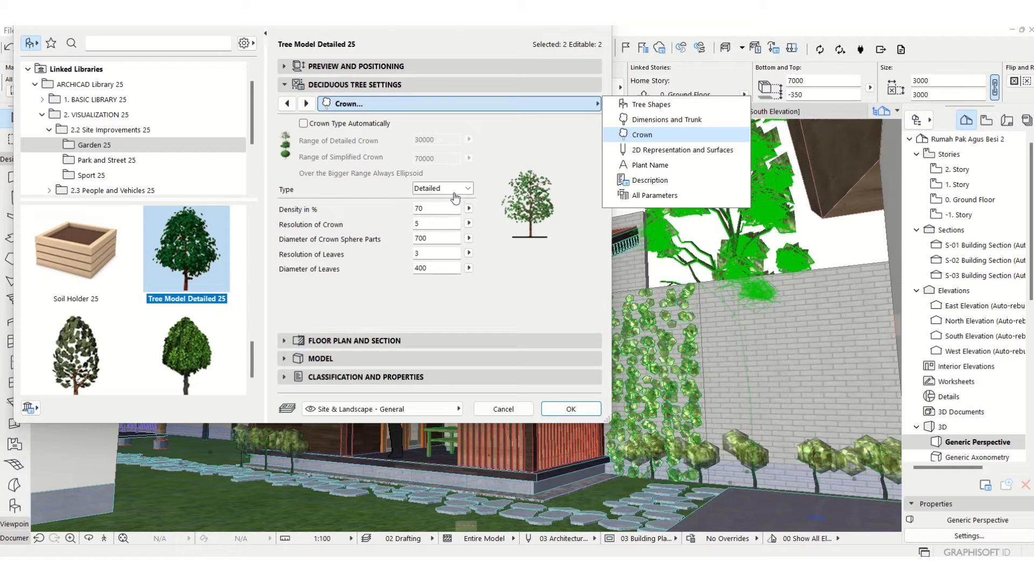
left_click(467, 189)
left_click(468, 190)
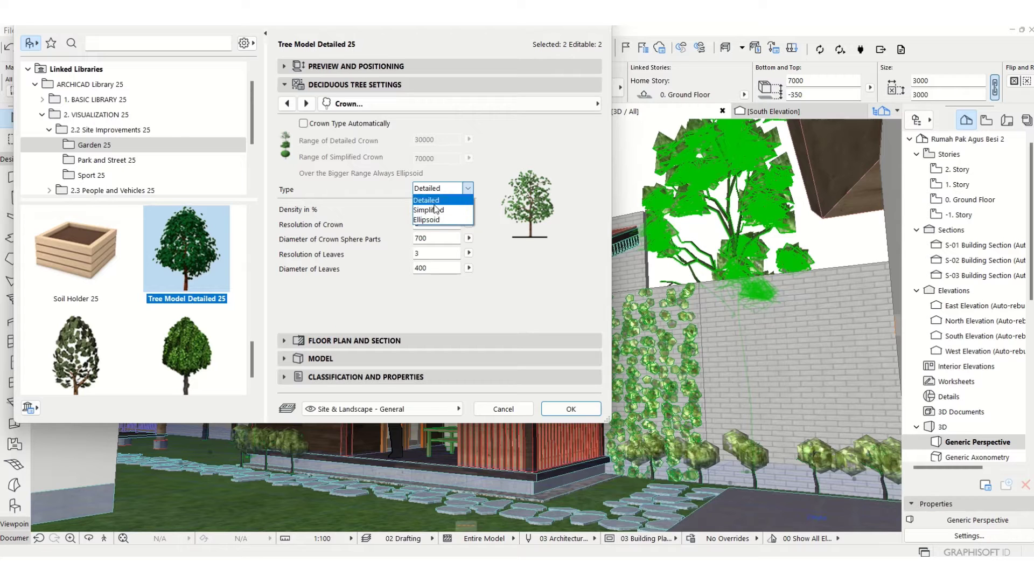
left_click(434, 204)
Show the 3D preview of the tree in the preview and positioning settings
left_click(350, 68)
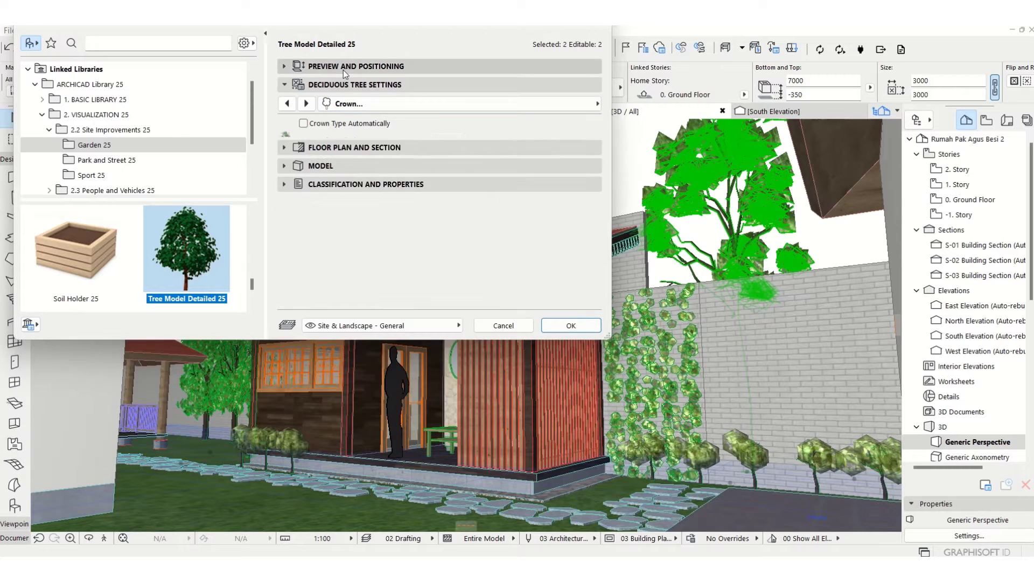
left_click(446, 126)
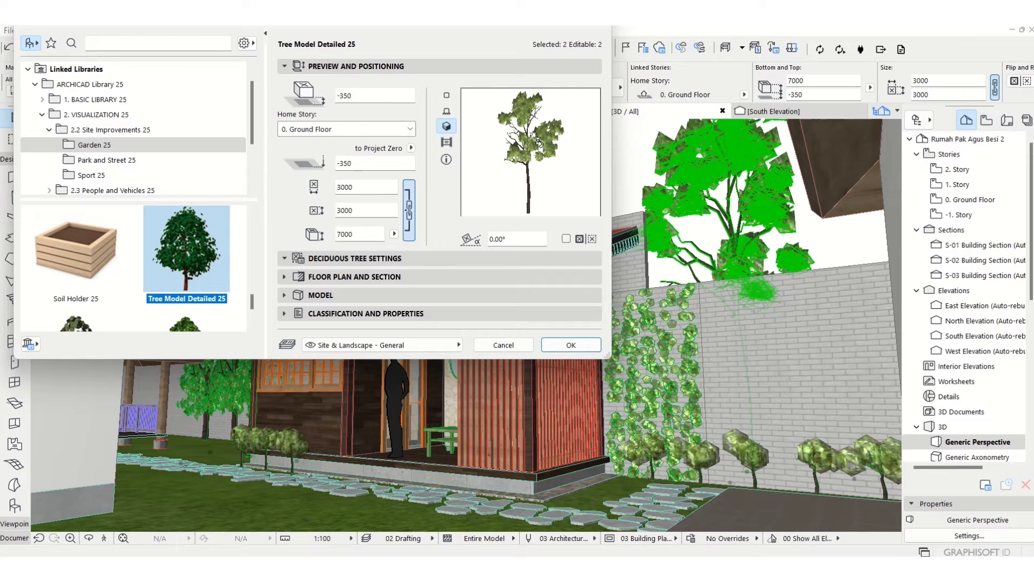
Set the crown type of the two tall trees behind the building to Simplified in the deciduous tree settings
left_click(381, 261)
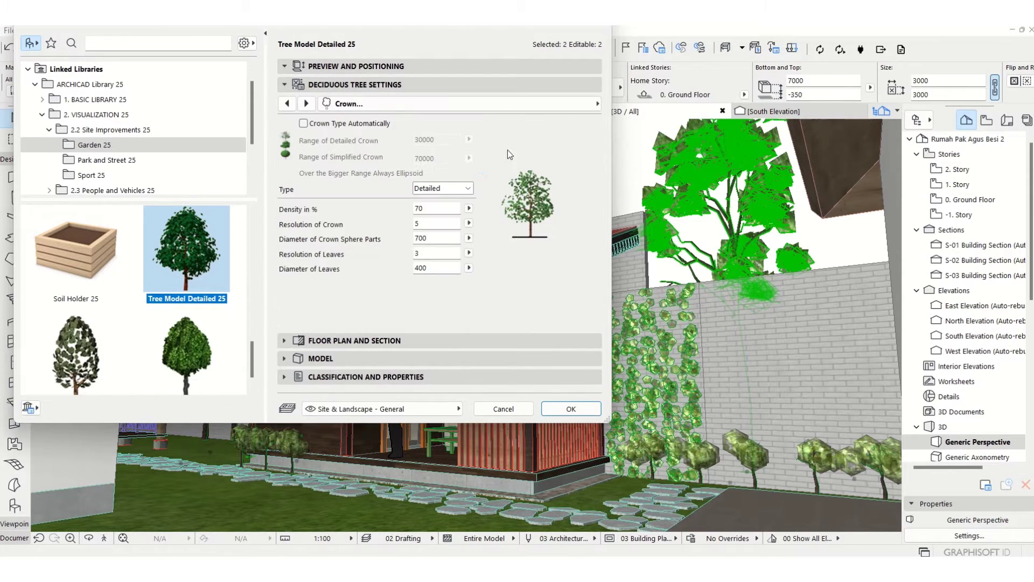
left_click(467, 189)
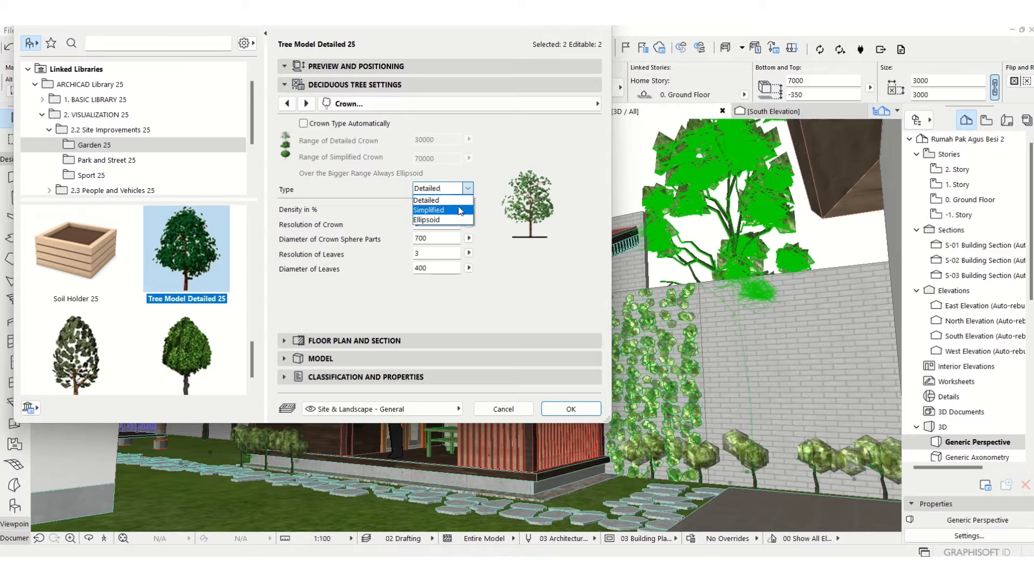
left_click(460, 209)
left_click(570, 408)
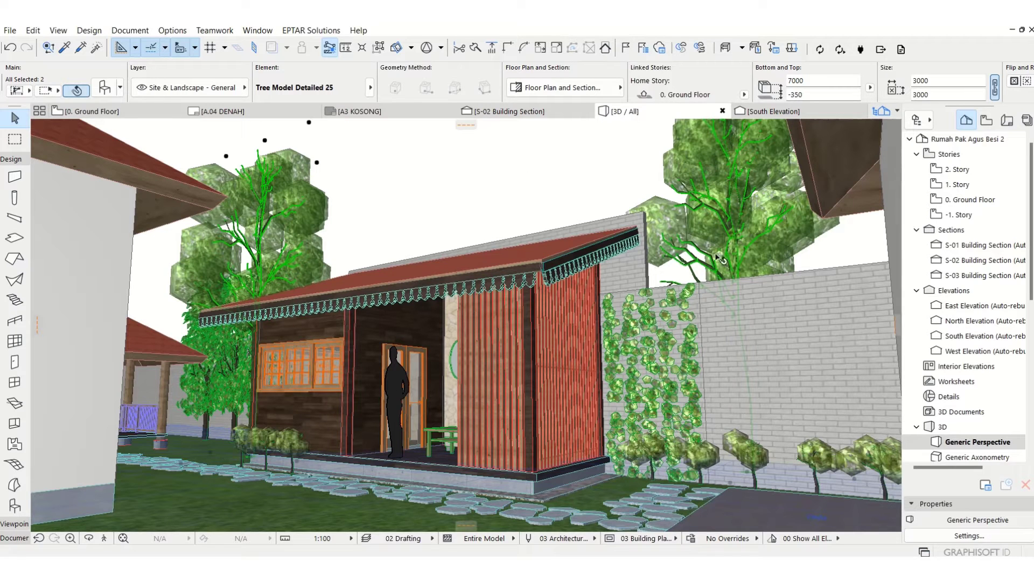
left_click(439, 185)
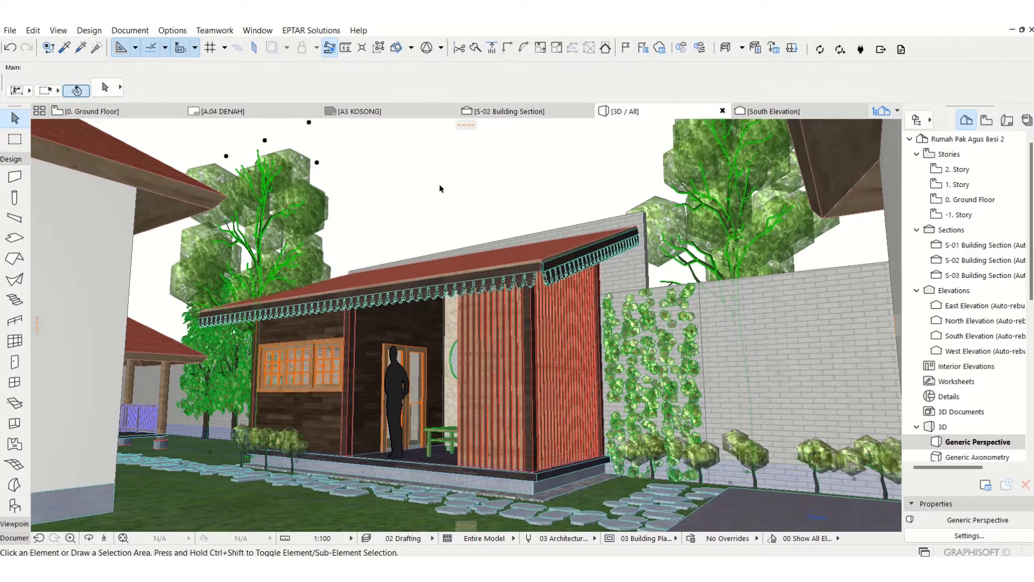
Select both tall trees behind the building in the 3D view and set their crown type to Ellipsoid
scroll(665, 358, "down", 2)
scroll(552, 338, "up", 2)
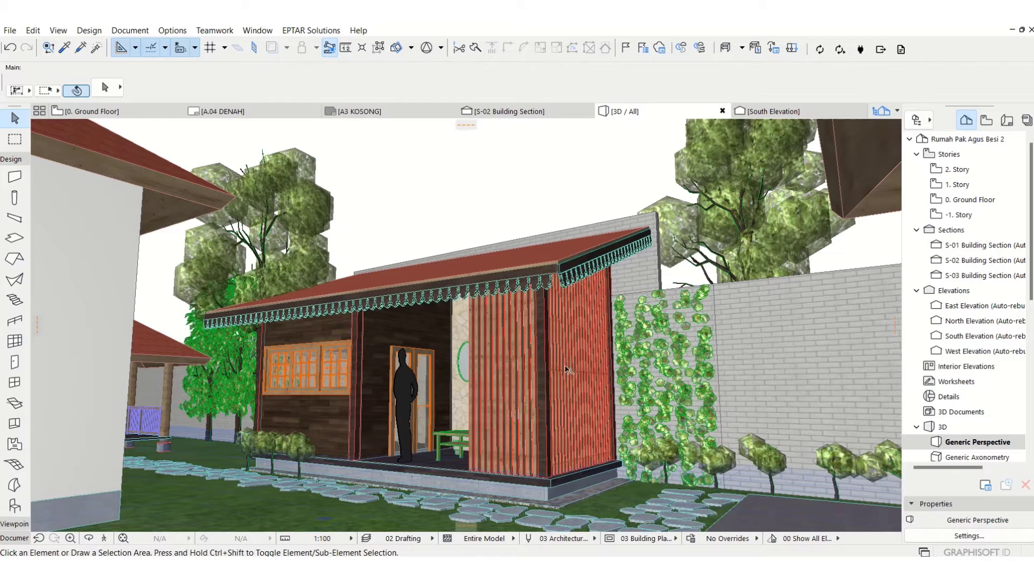
left_click(104, 538)
left_click(618, 428)
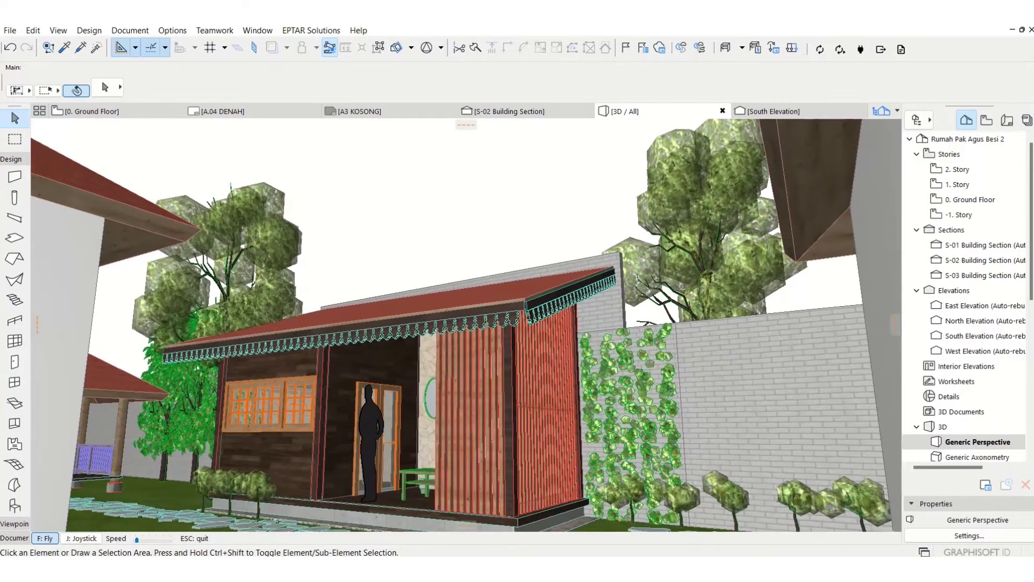
key("Escape")
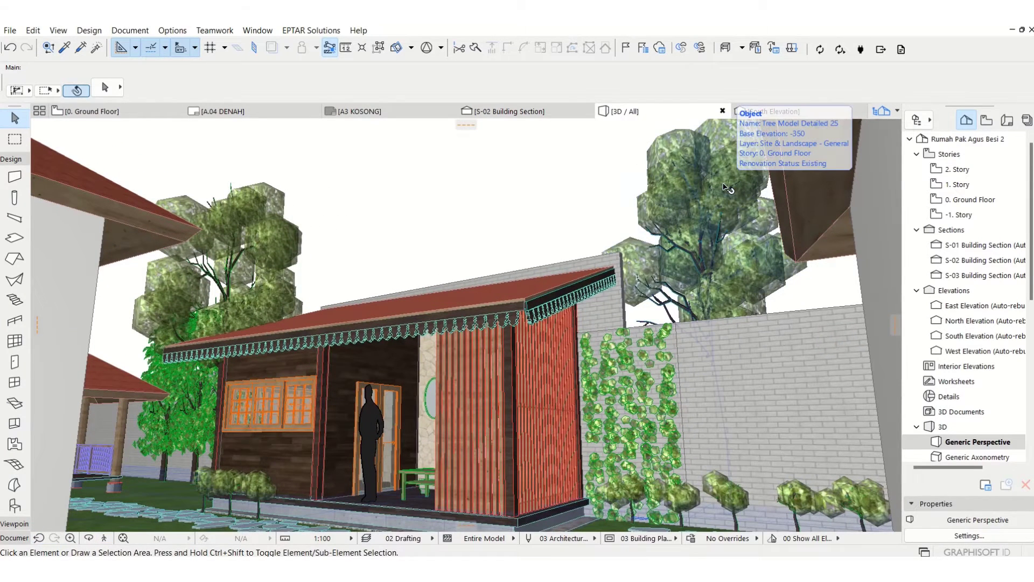
left_click(733, 235)
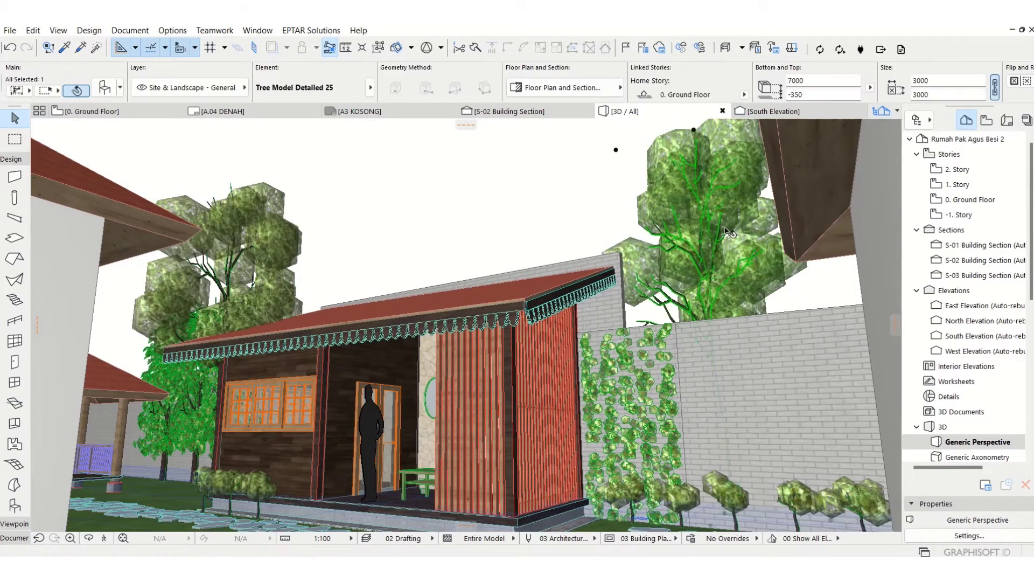
left_click(275, 258, "shift")
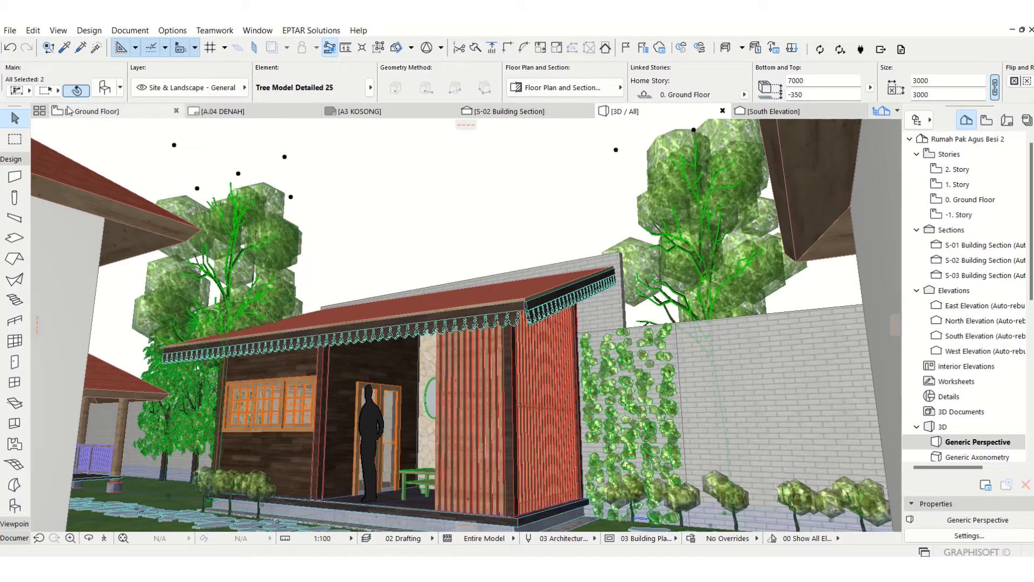
key("ctrl+t")
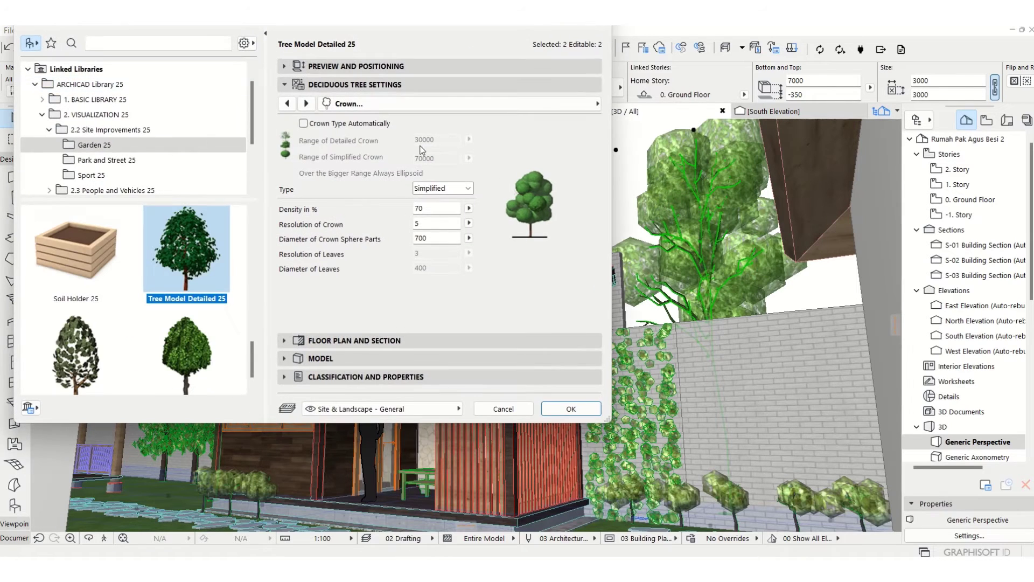
left_click(466, 188)
left_click(448, 220)
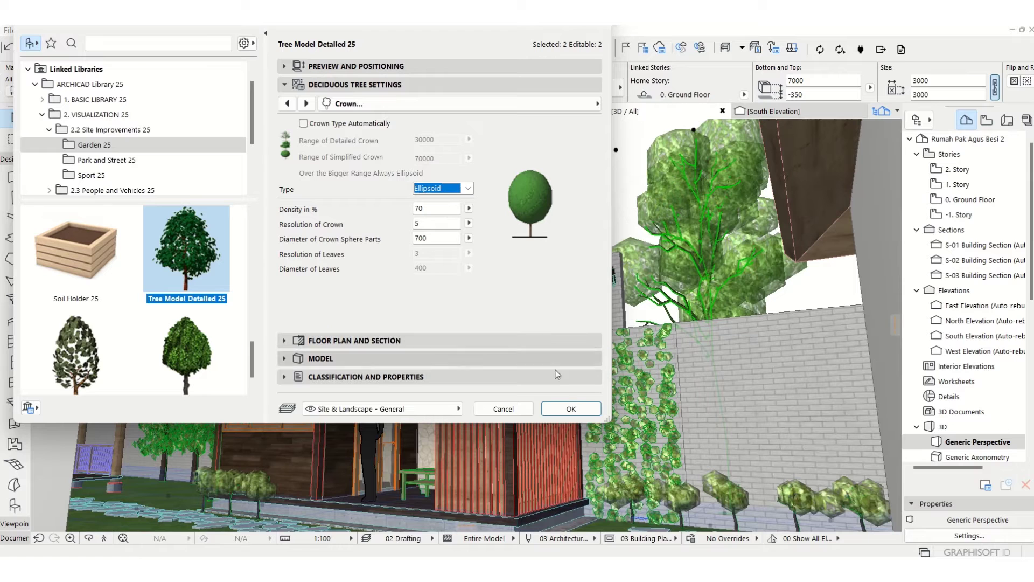
left_click(571, 409)
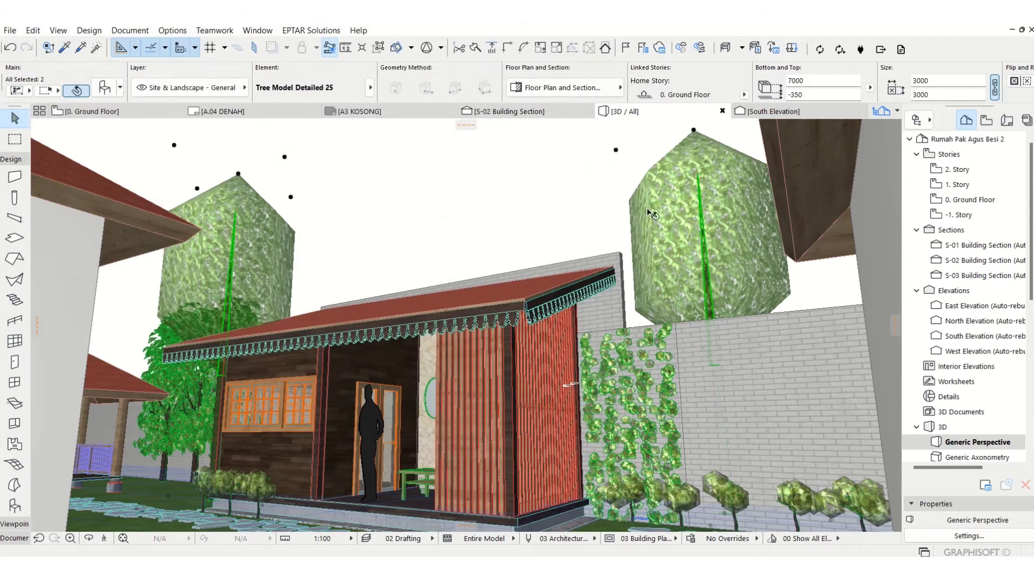
key("Escape")
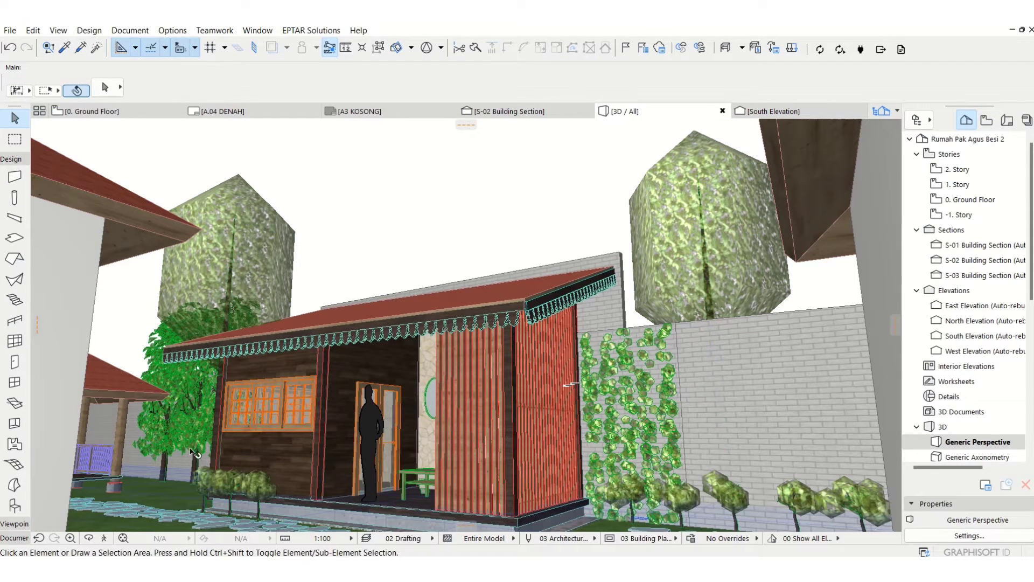
Select the group of three medium trees beside the building and set their crown type to Ellipsoid
left_click(198, 395)
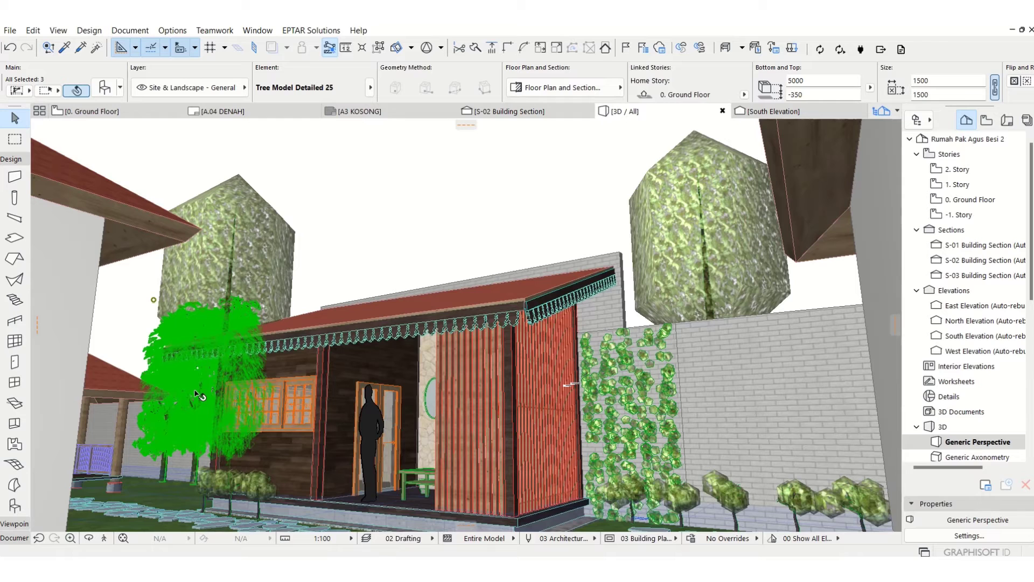
left_click(105, 88)
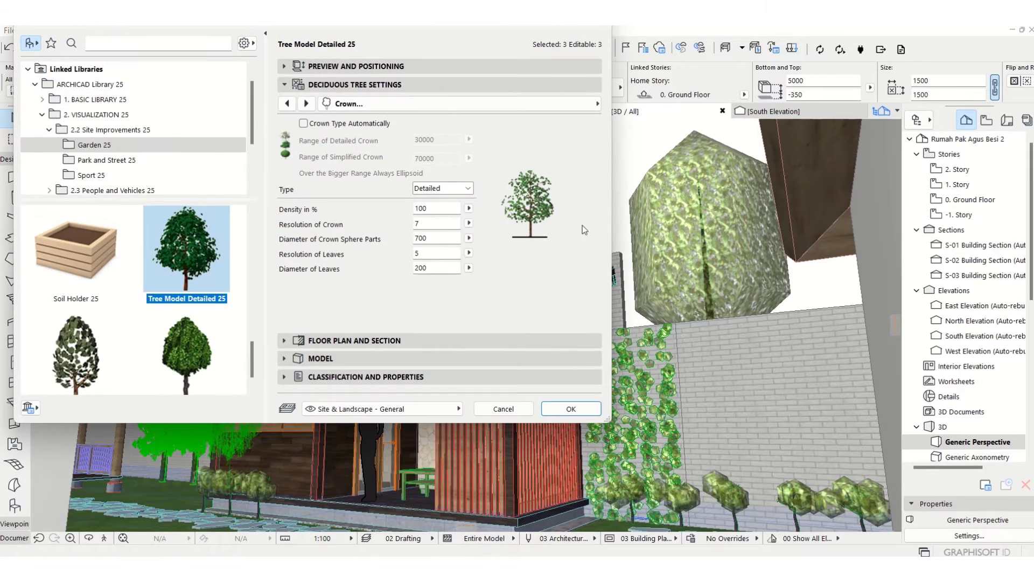
left_click(469, 189)
left_click(451, 220)
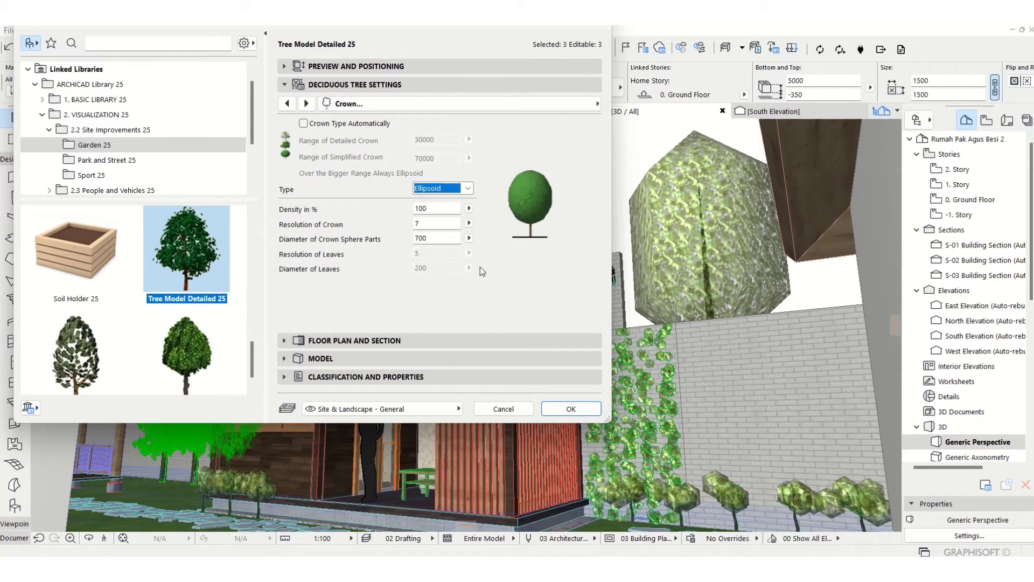
left_click(571, 408)
left_click(435, 192)
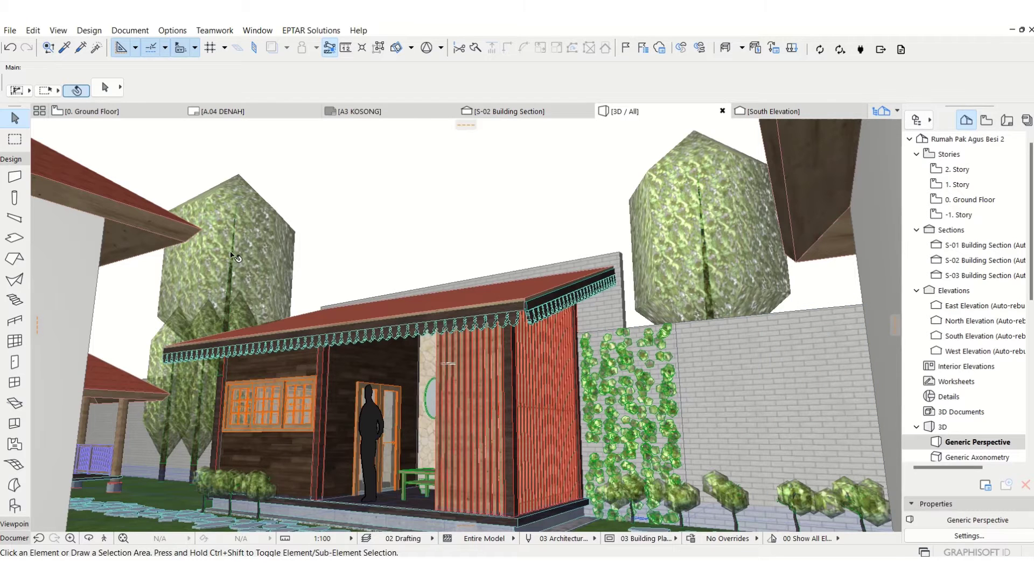
left_click(232, 227)
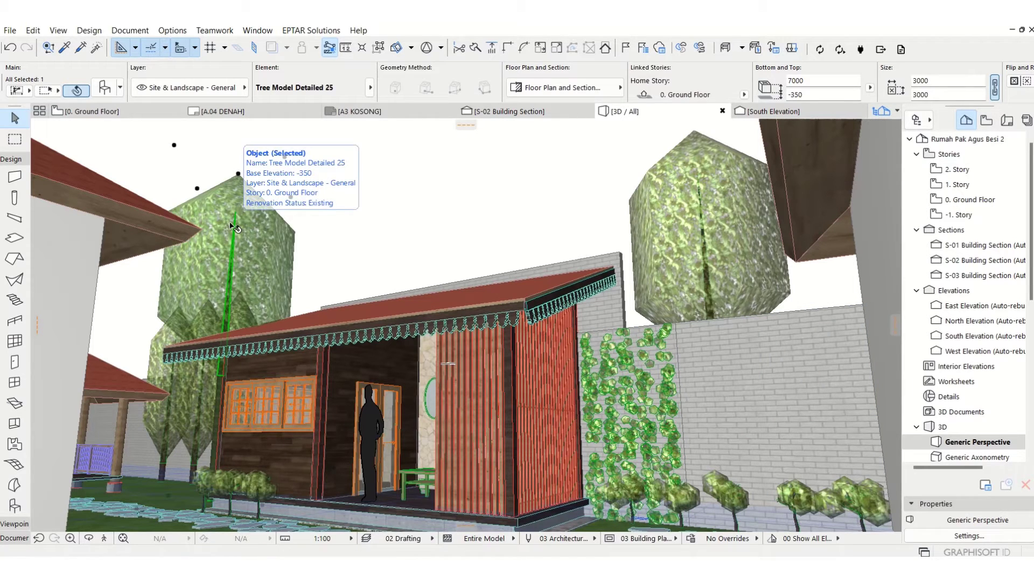
key("Escape")
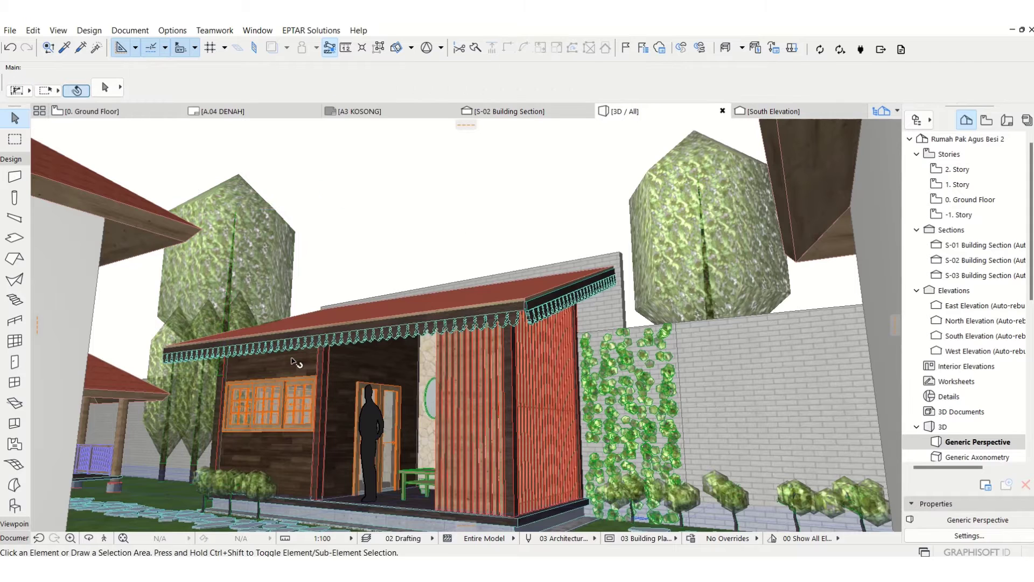
mouse_move(478, 330)
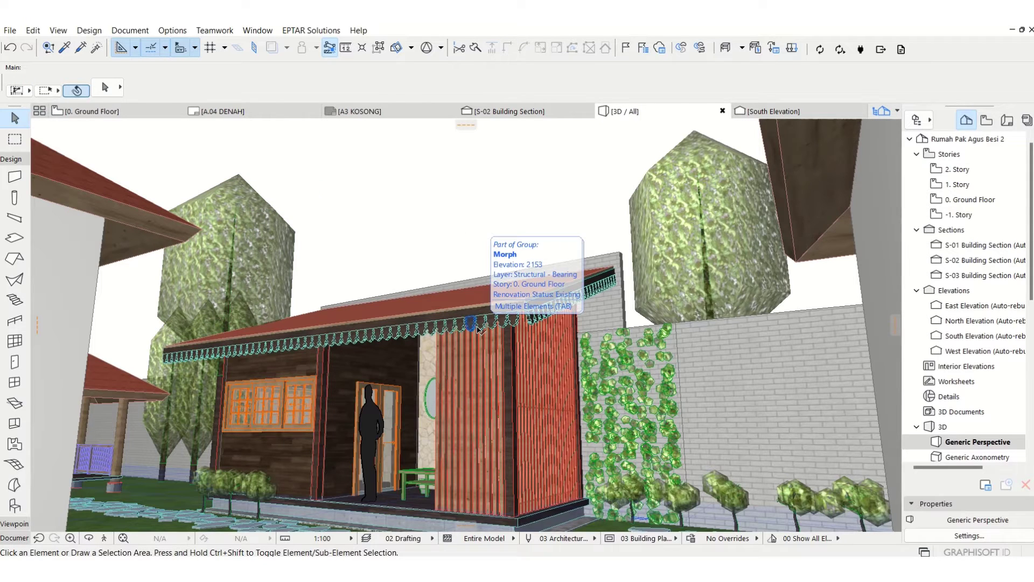
left_click(479, 329)
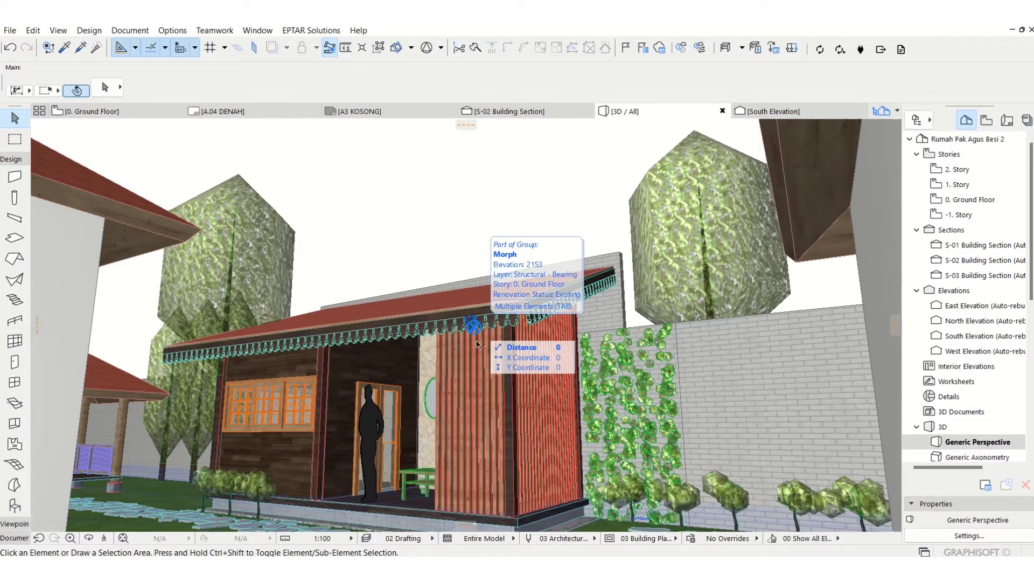
mouse_move(209, 356)
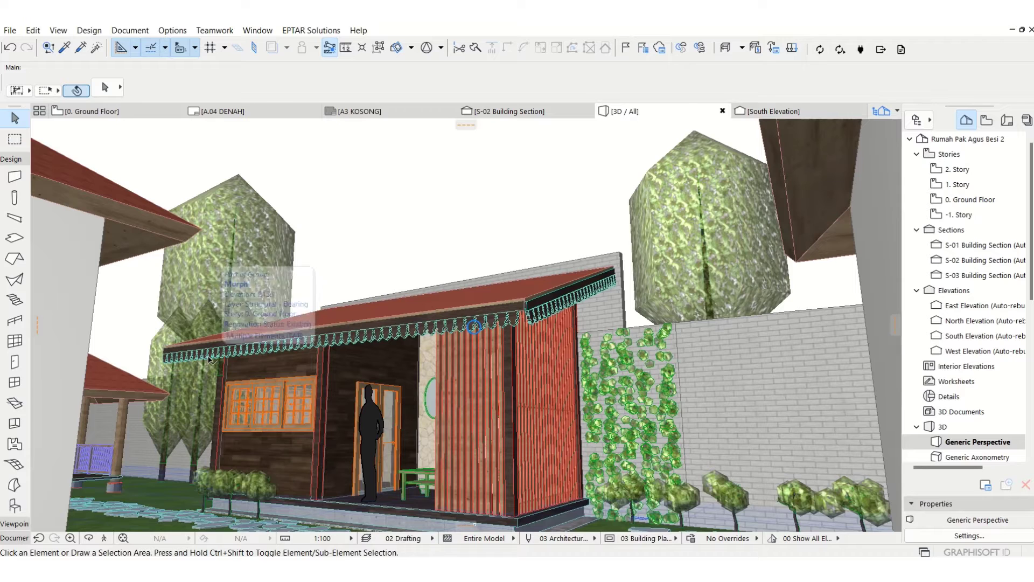
Select the eleven small shrubs around the building and set their crown type to Ellipsoid
left_click(256, 490)
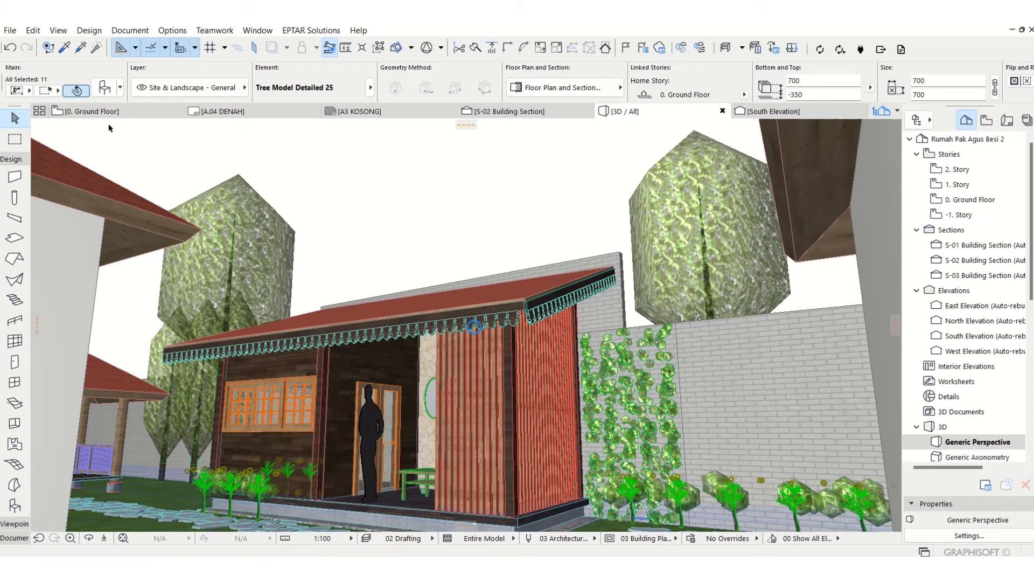
left_click(105, 88)
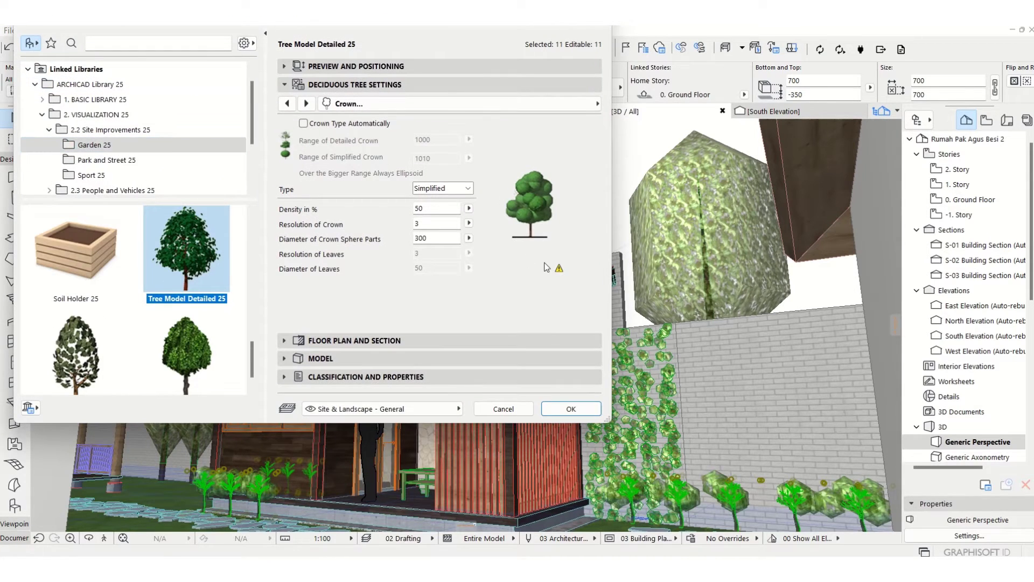
left_click(469, 189)
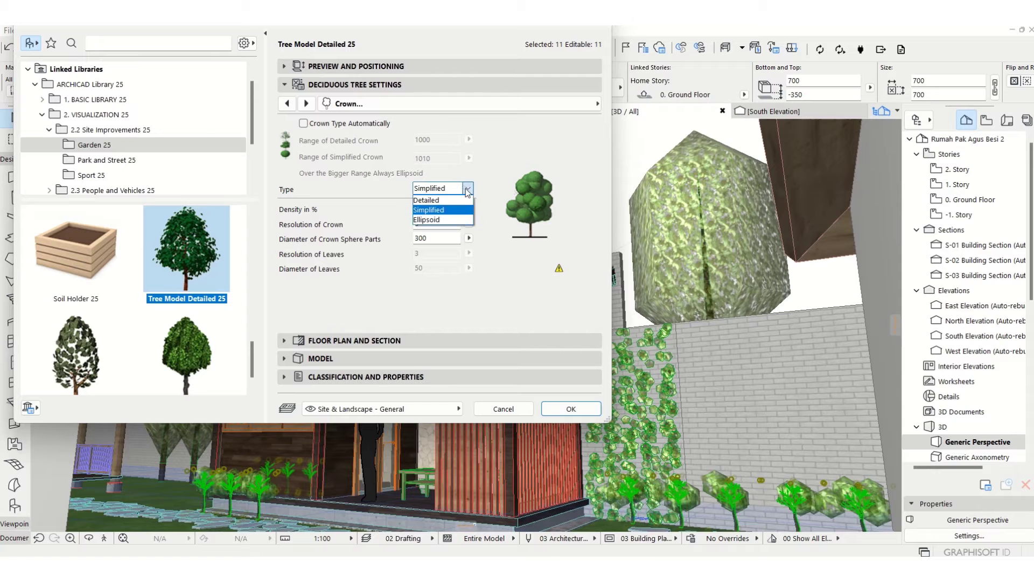
left_click(436, 217)
left_click(550, 412)
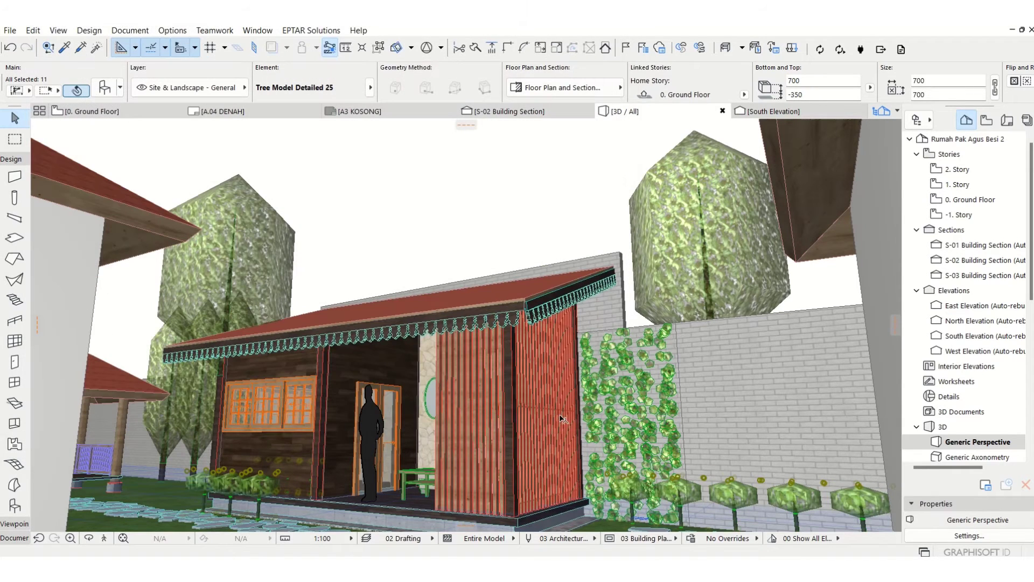
Set the crown type of the eleven small shrubs to Detailed
left_click(105, 88)
left_click(467, 188)
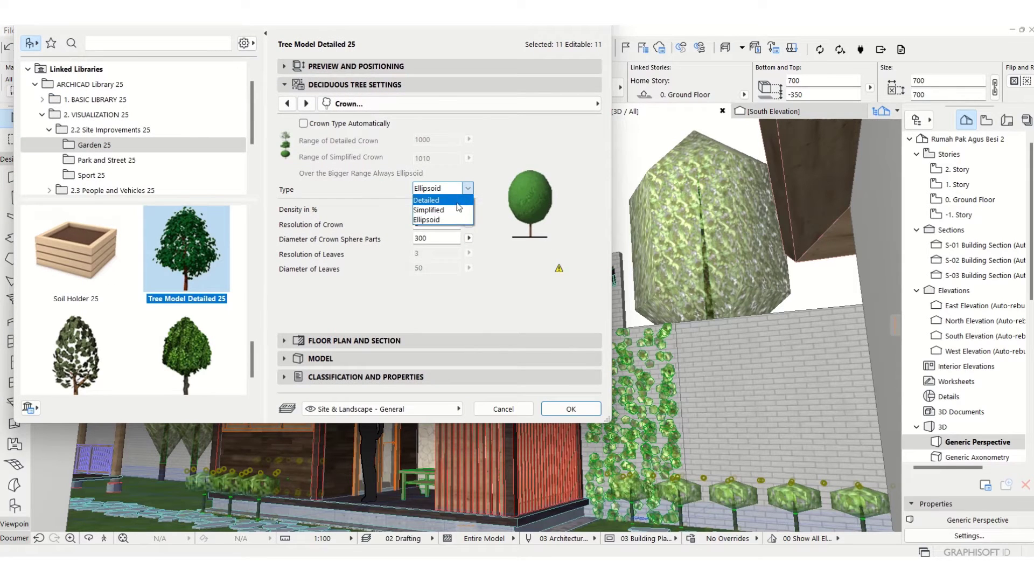
left_click(434, 197)
left_click(560, 412)
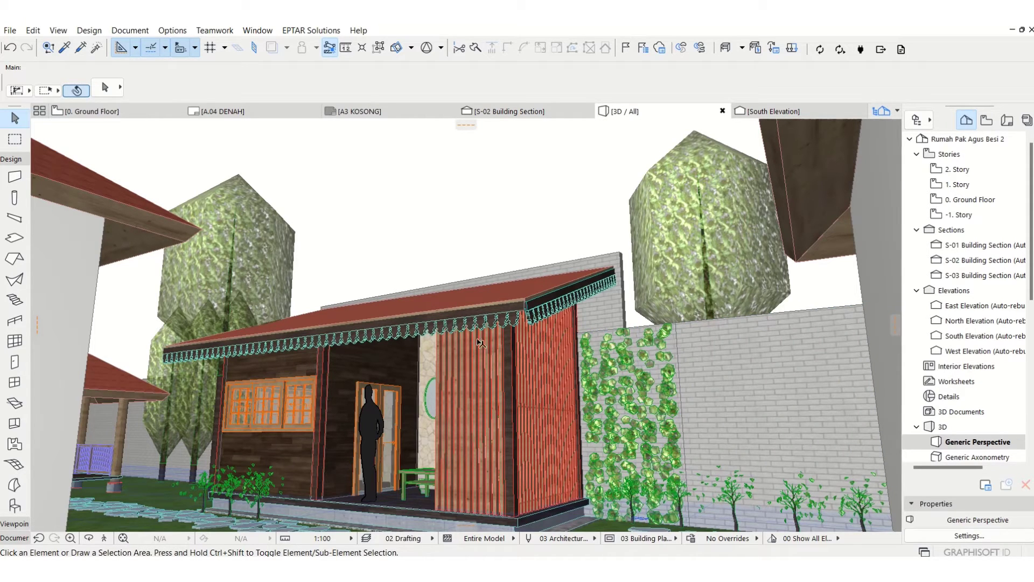
Reselect the eleven small shrubs, preview the Ellipsoid crown in their settings, and set their crown type to Simplified
left_click(264, 484)
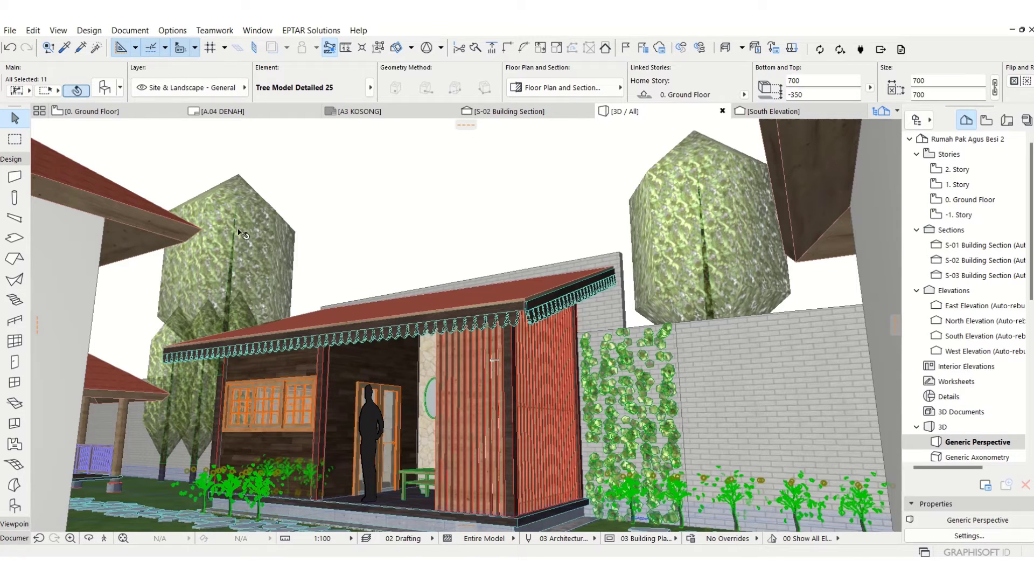
left_click(105, 87)
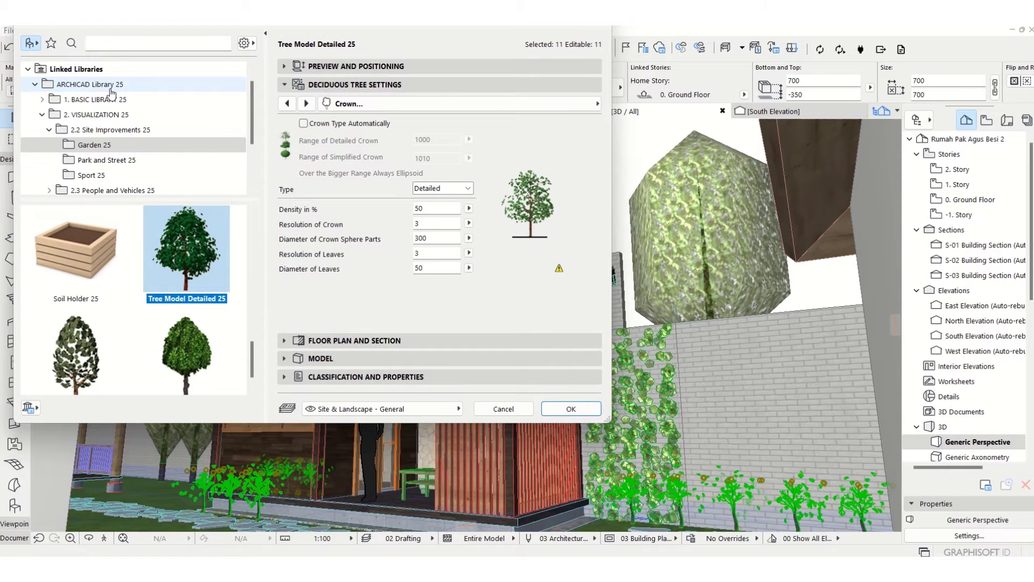
left_click(467, 192)
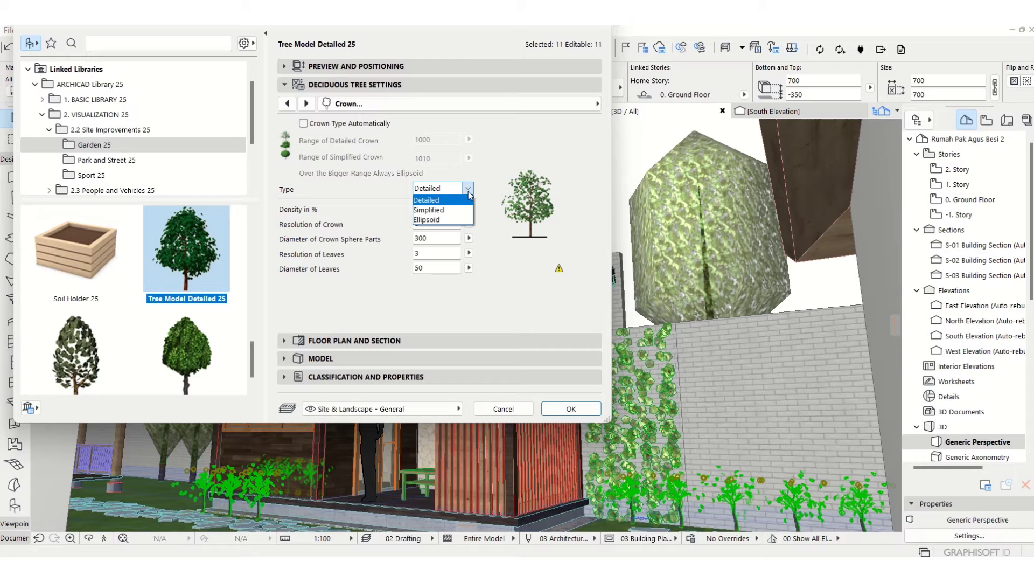
left_click(429, 221)
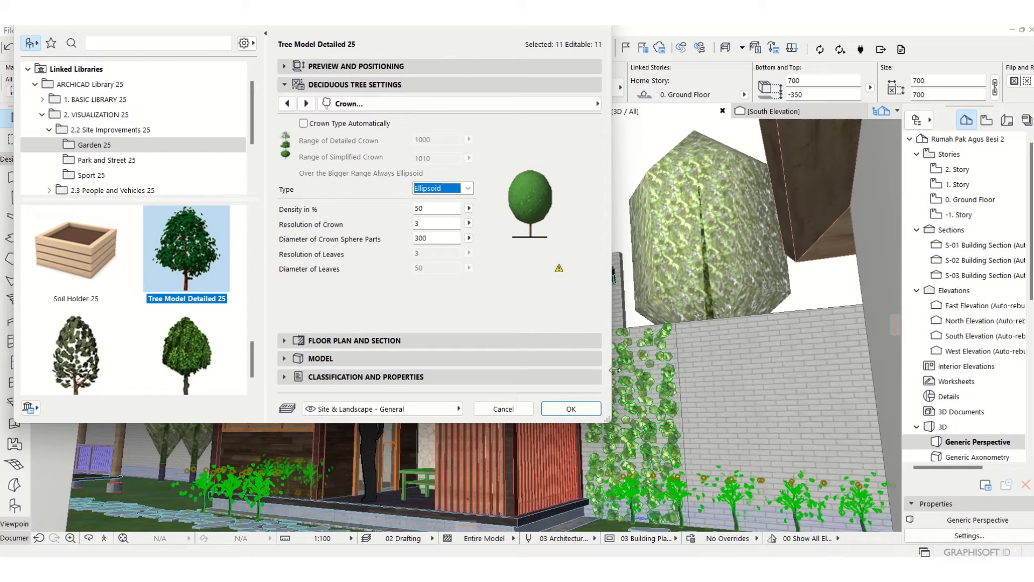
left_click(468, 188)
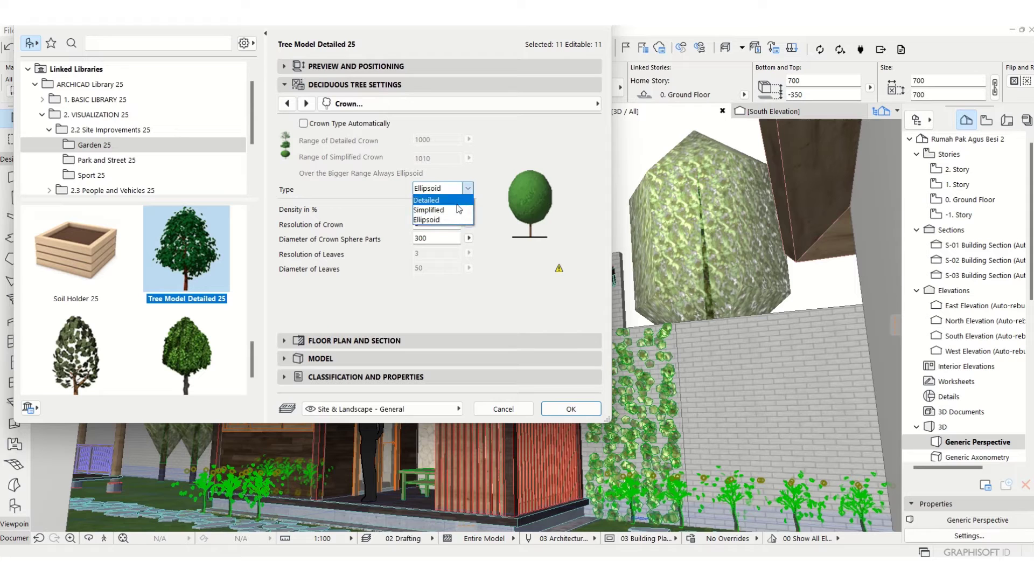
left_click(431, 209)
left_click(571, 409)
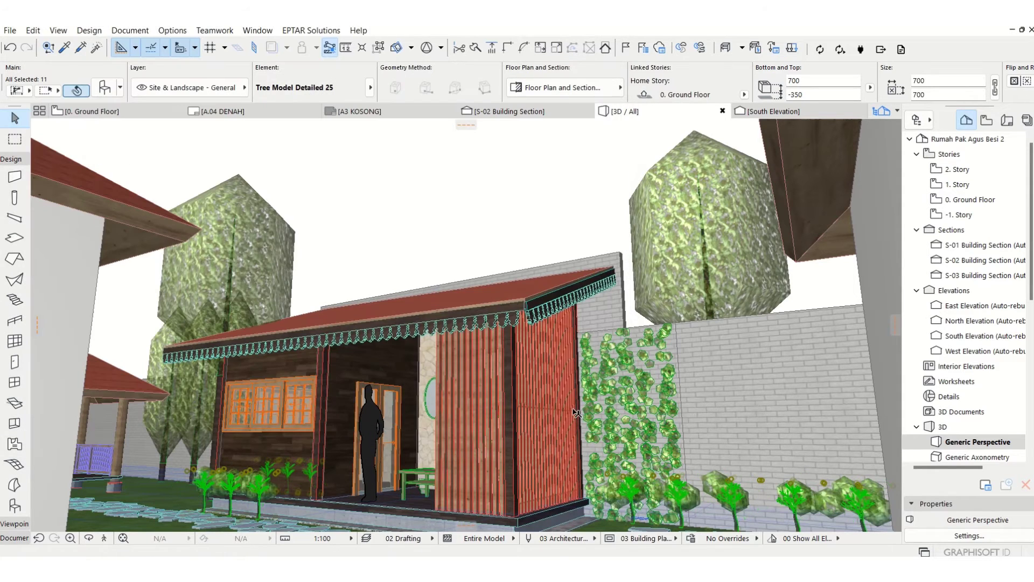
left_click(562, 179)
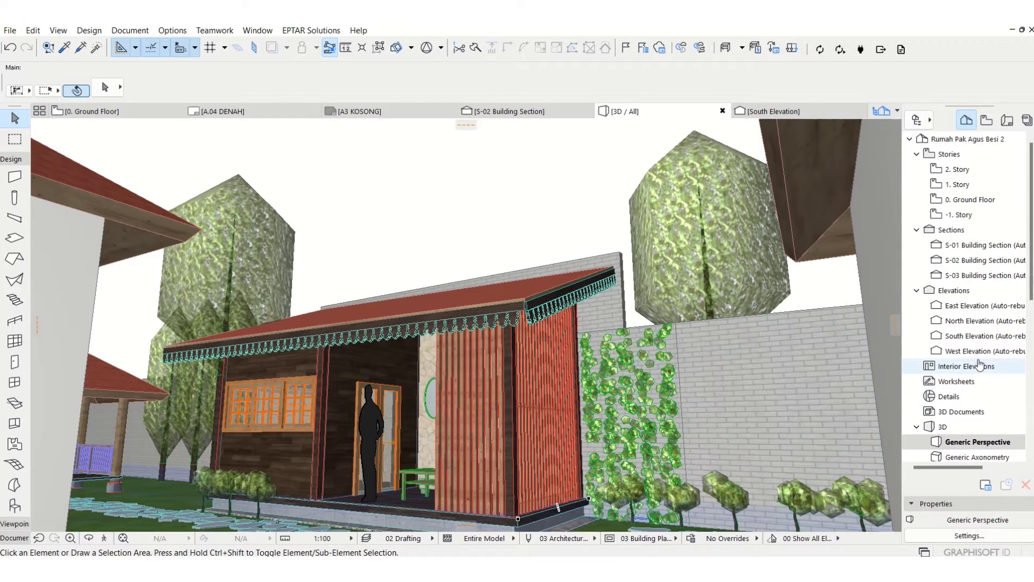
Open the S-01 Building Section and examine how the simplified trees and shrubs are drawn around the gazebo and building
left_click(979, 251)
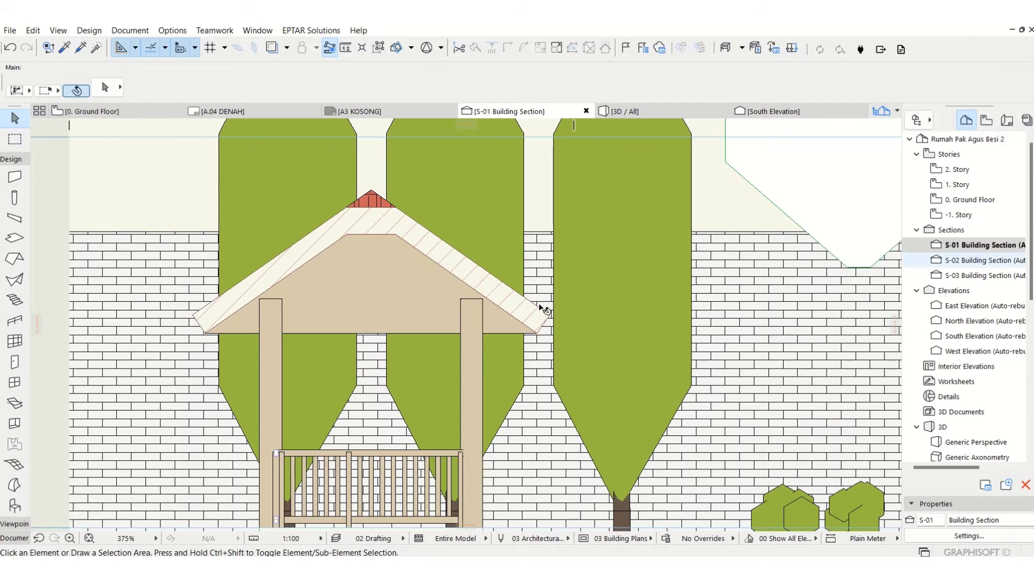
scroll(288, 367, "down", 5)
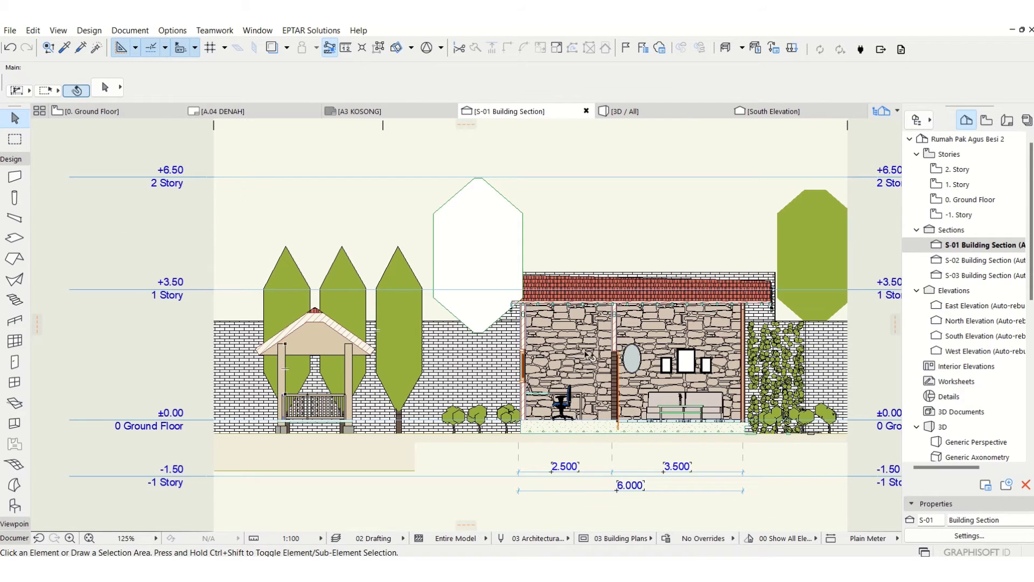
middle_click_drag(587, 355, 532, 349)
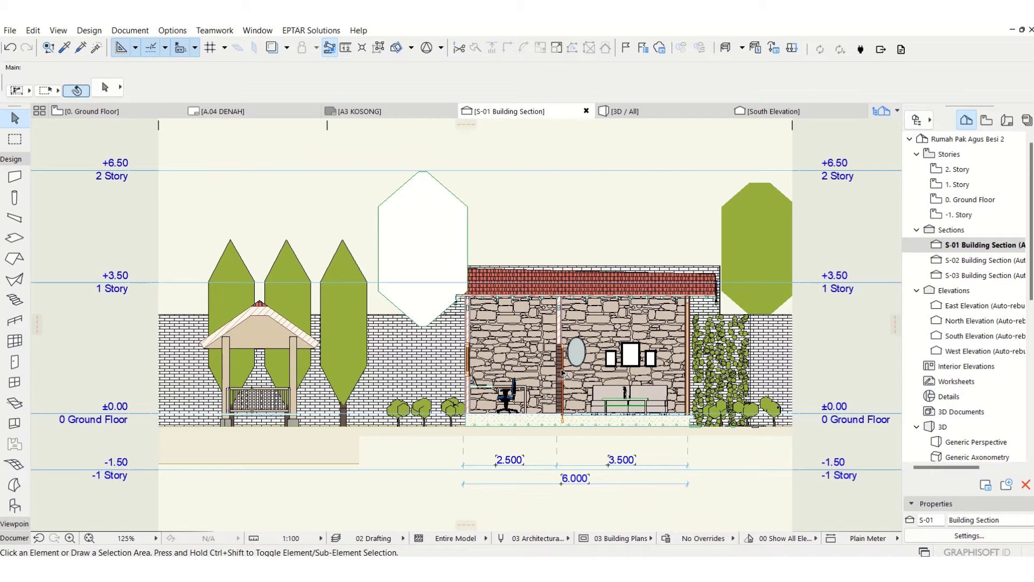
Open the S-02 Building Section and examine how the trees are drawn behind the building and boundary wall
double_click(1000, 261)
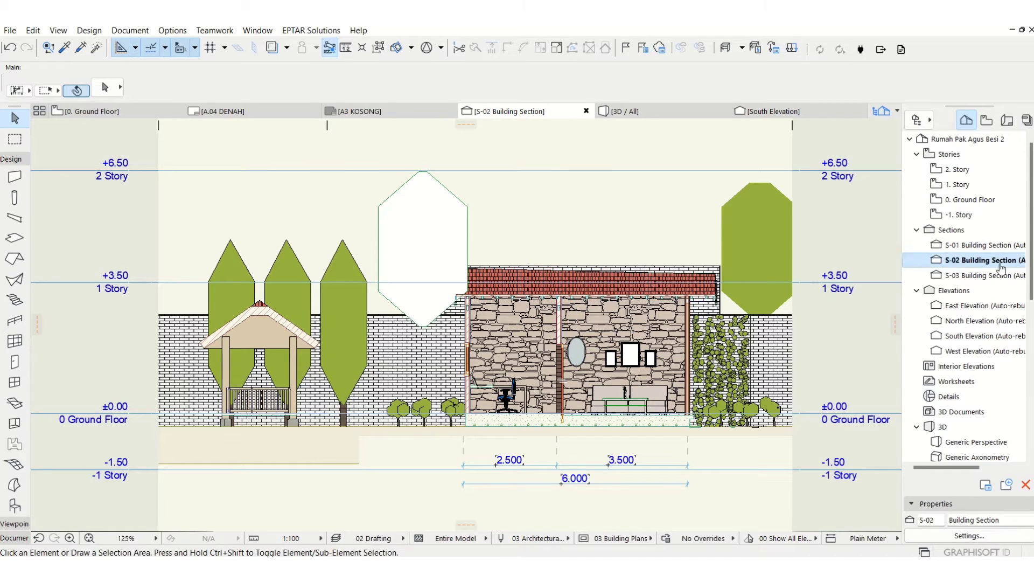
scroll(649, 303, "down", 8)
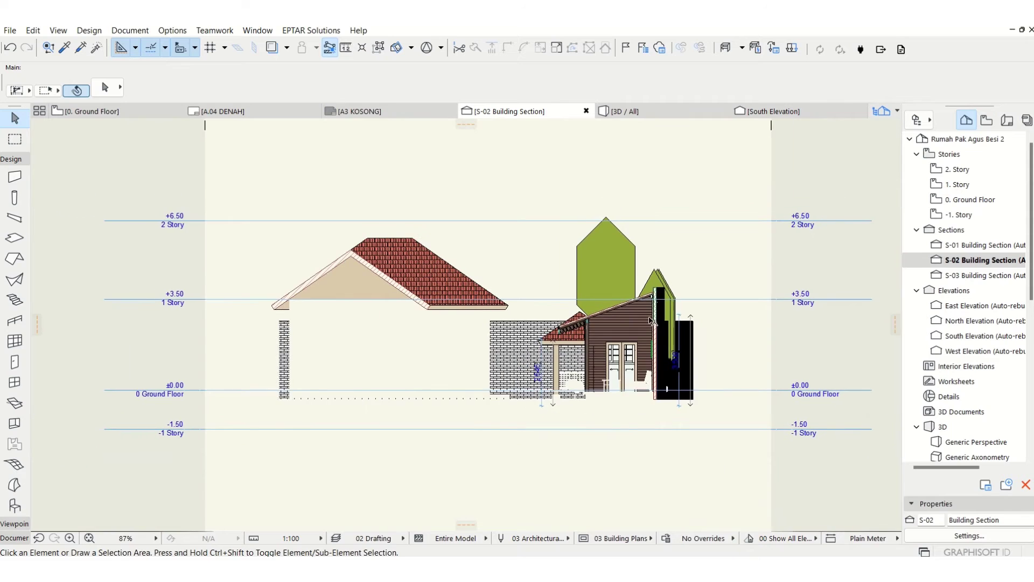
scroll(652, 320, "up", 4)
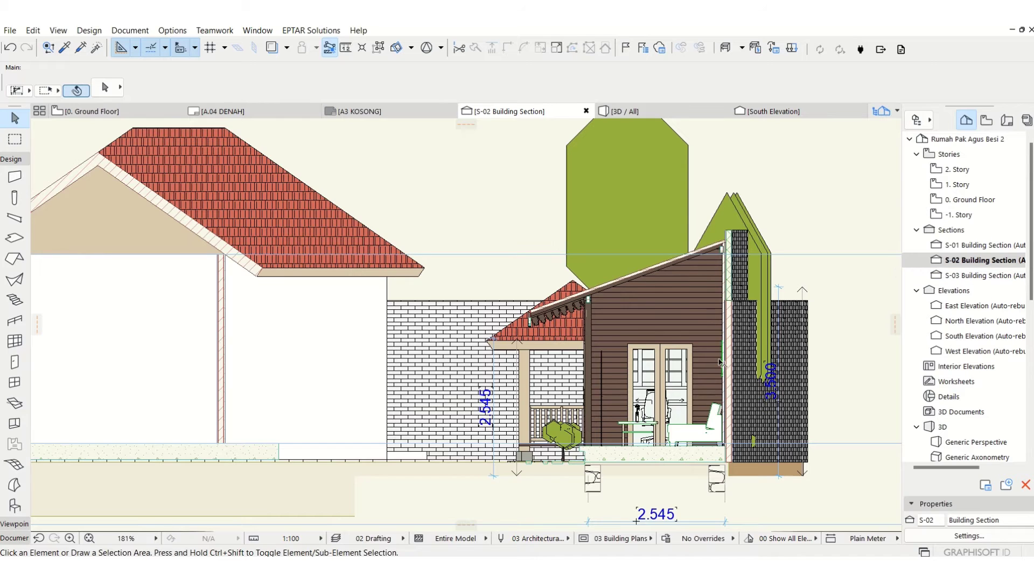
scroll(720, 362, "down", 1)
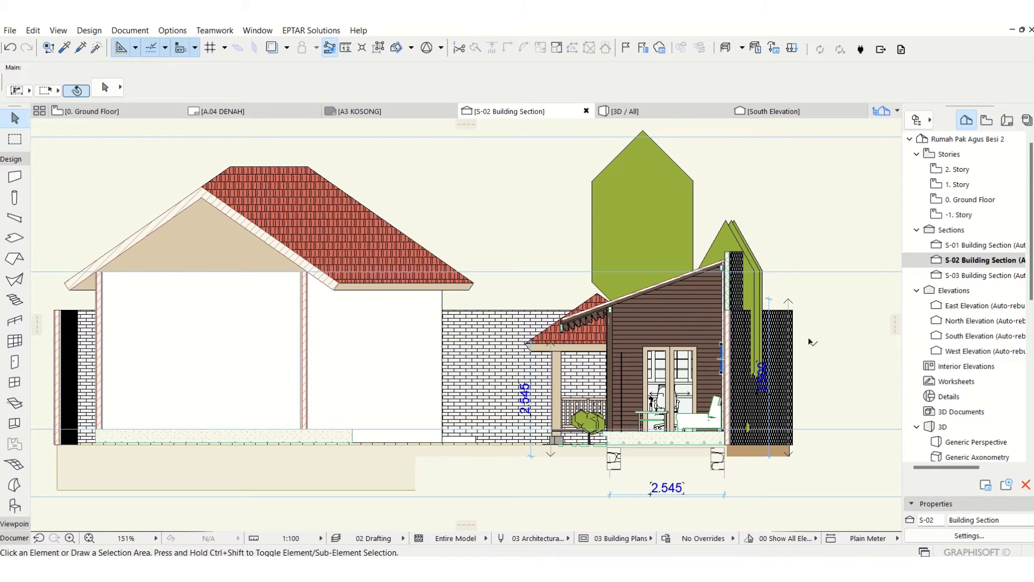
middle_click_drag(706, 348, 742, 350)
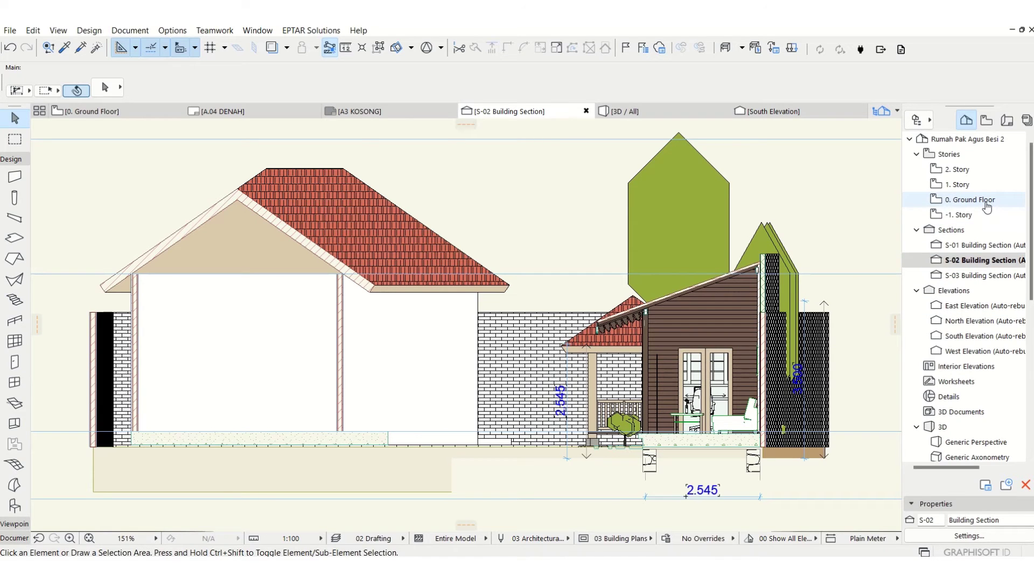
Examine the Dimensions and Trunk settings of the large tree behind the boundary wall, starting from the 3D view
double_click(985, 202)
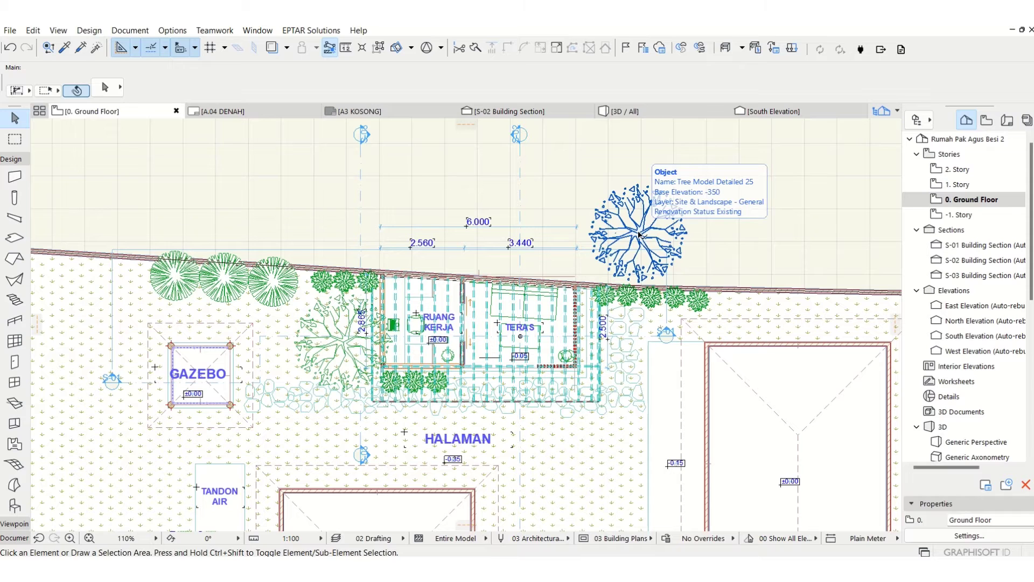
left_click(620, 117)
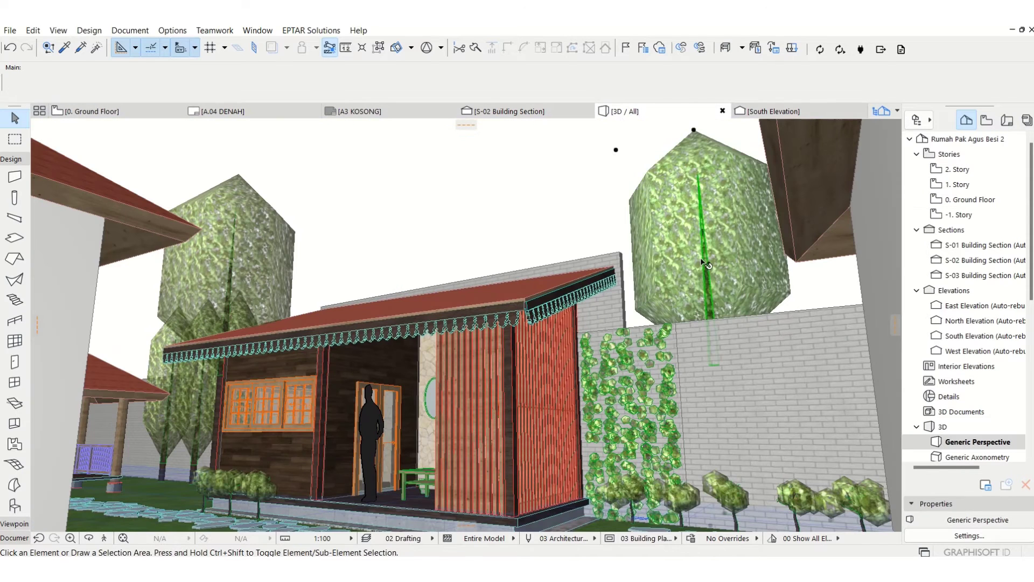
left_click(104, 88)
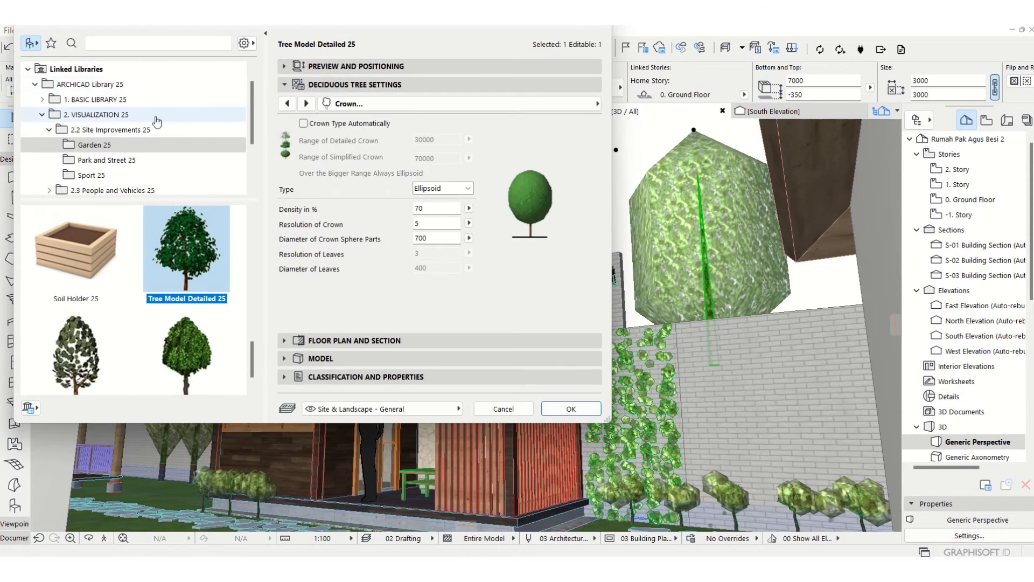
left_click(437, 106)
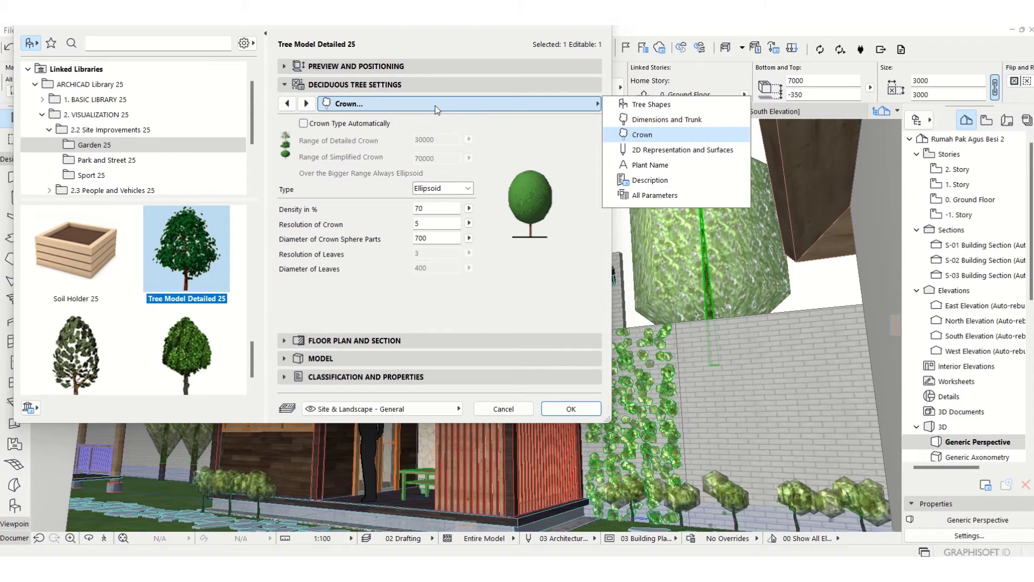
left_click(662, 121)
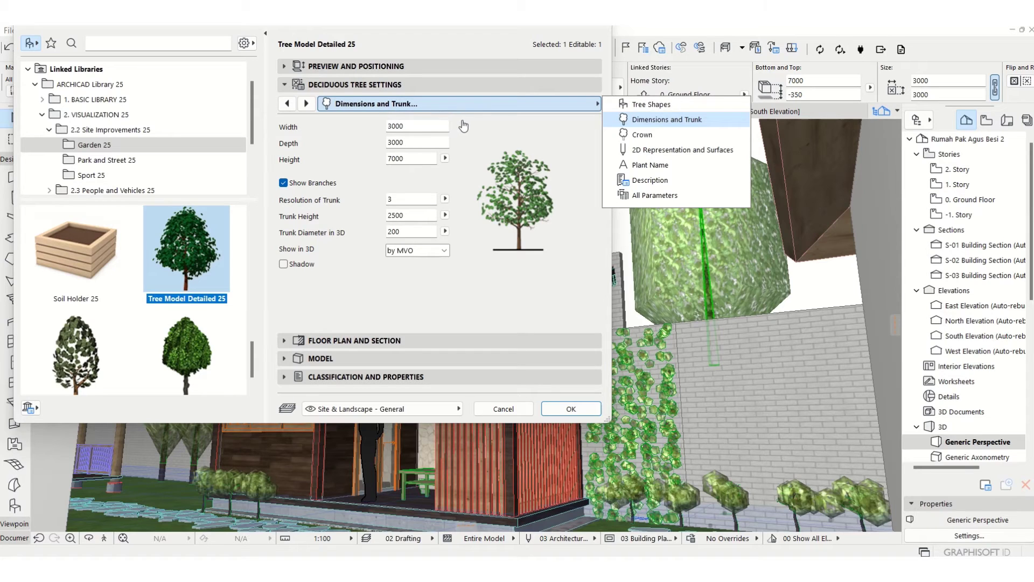
left_click(427, 128)
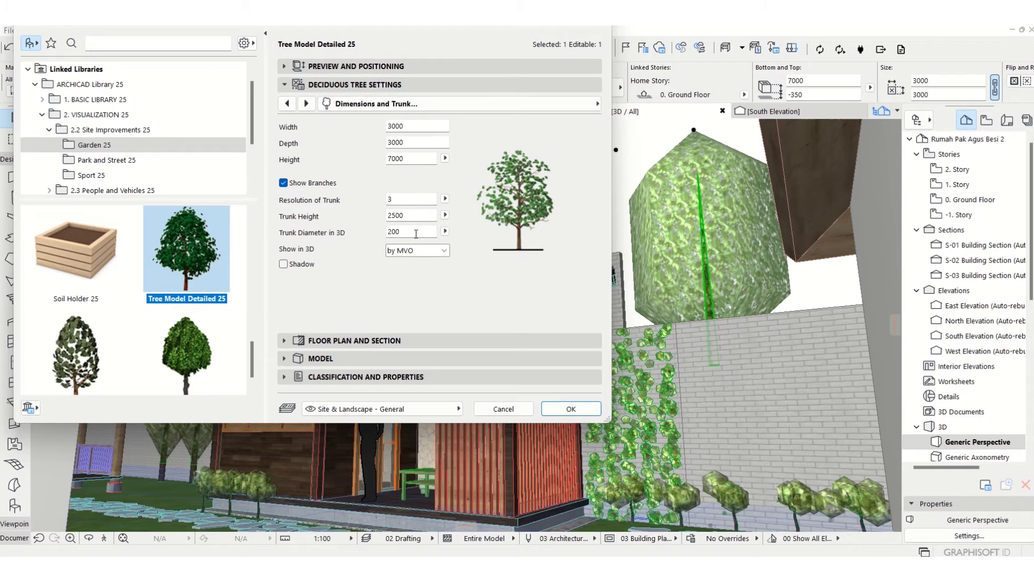
left_click_drag(415, 234, 374, 230)
Review the large tree's Crown settings, including density and crown resolution, and close its settings without applying changes
left_click(454, 108)
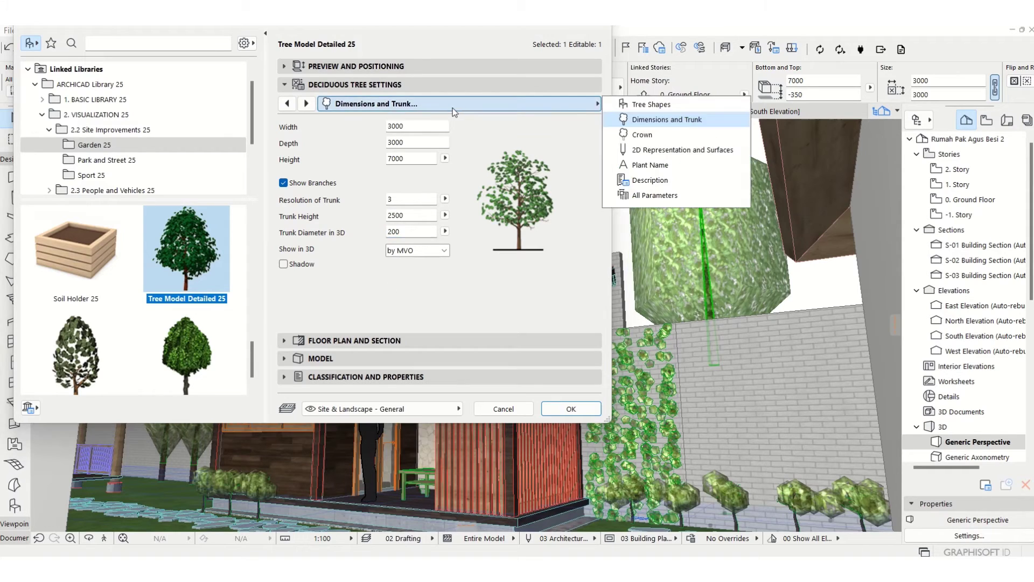
left_click(685, 139)
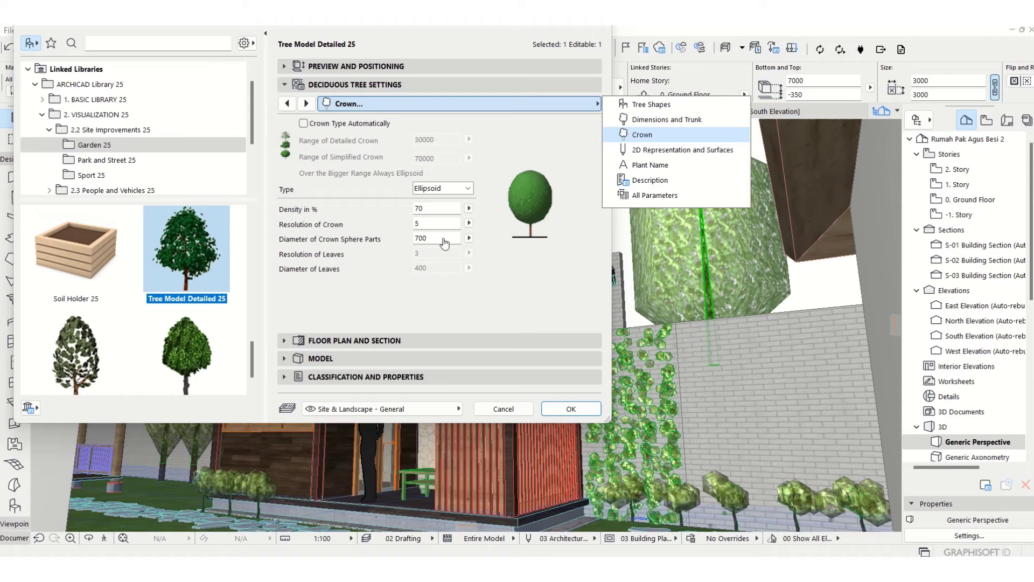
left_click(432, 211)
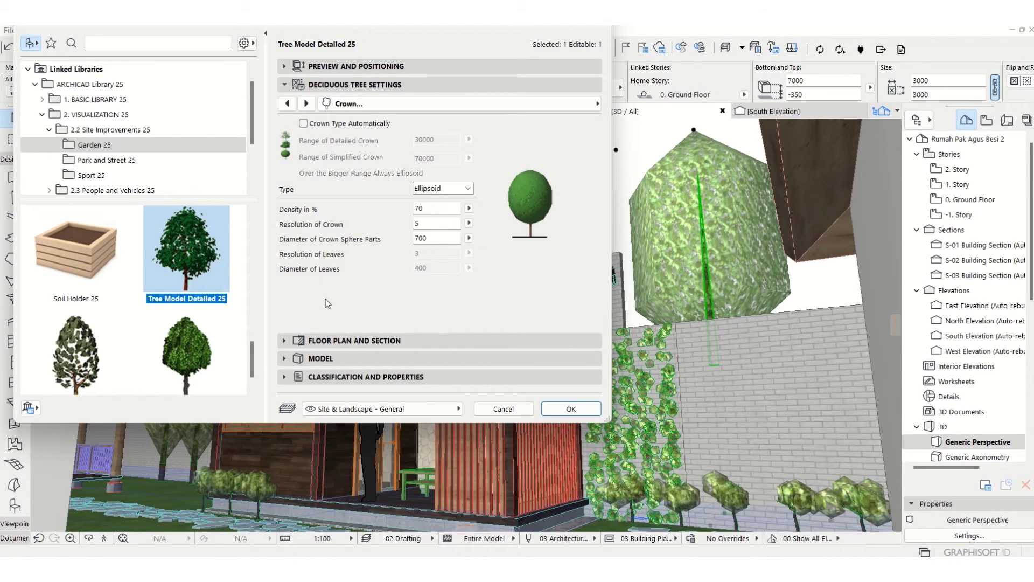
left_click(502, 411)
key("Escape")
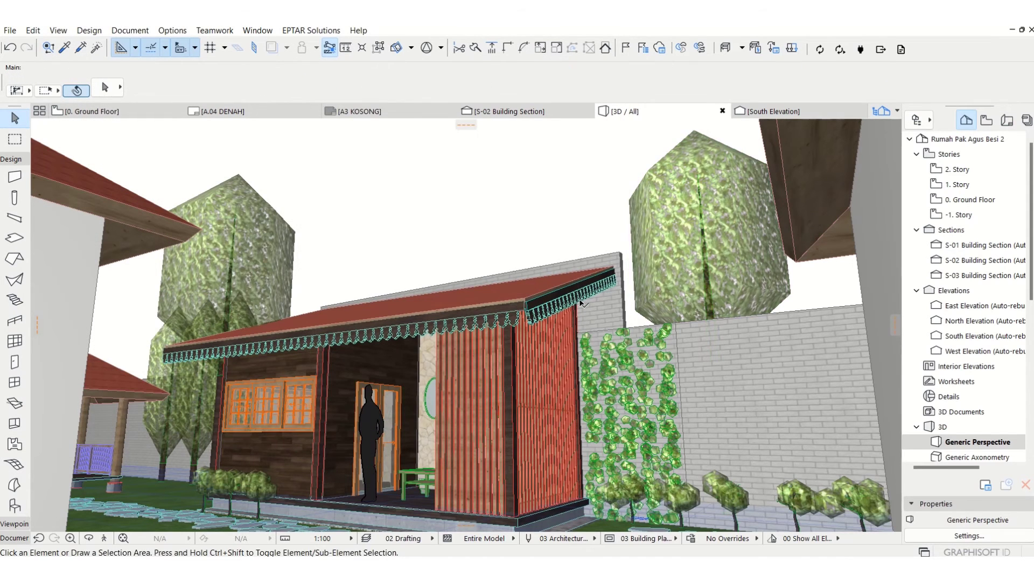
On the Ground Floor plan, select only the large tree outside the boundary wall and open its 2D Representation and Surfaces settings
key("F2")
left_click(633, 248)
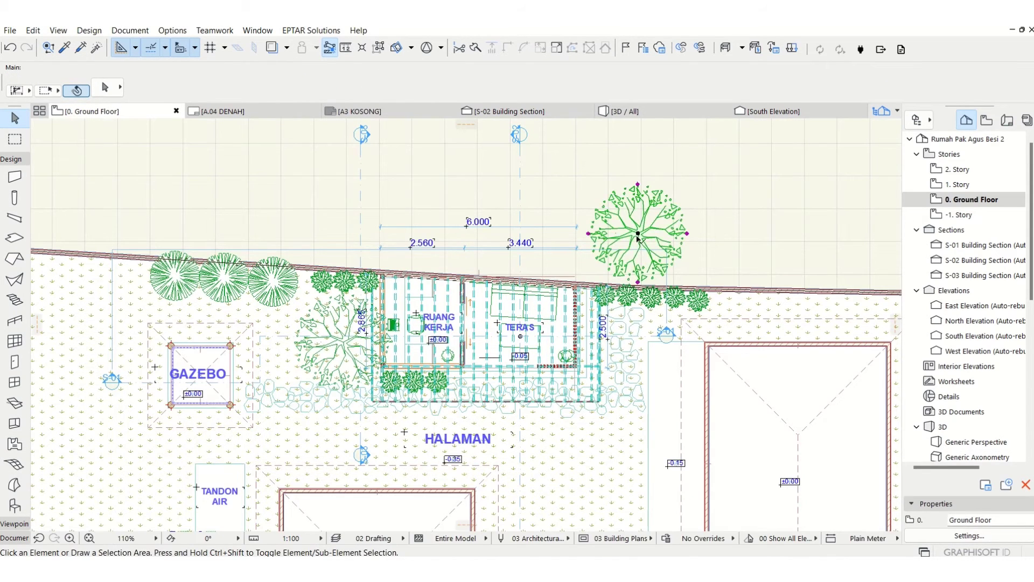
left_click(343, 346, "shift")
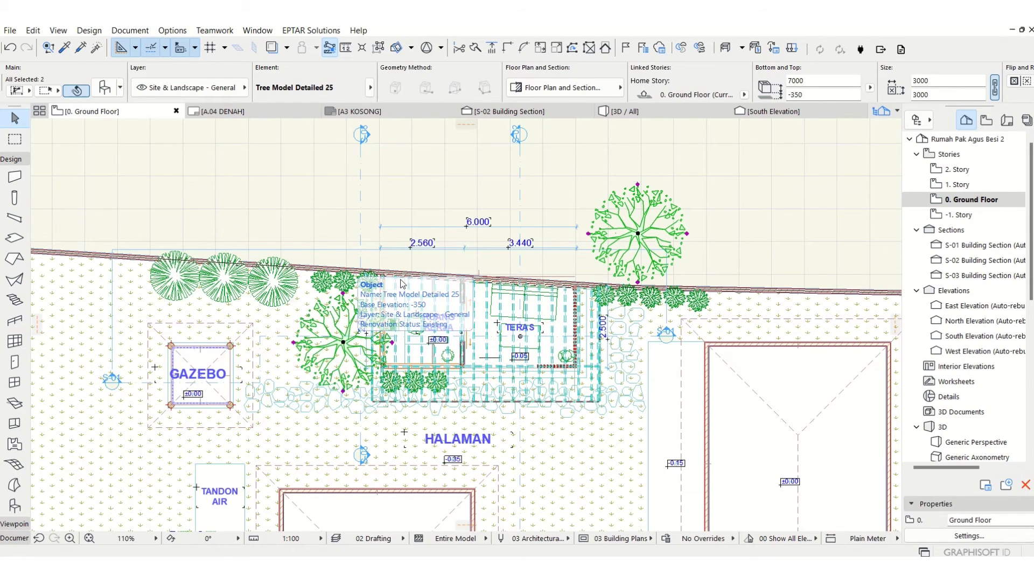
left_click(586, 178)
left_click(642, 235)
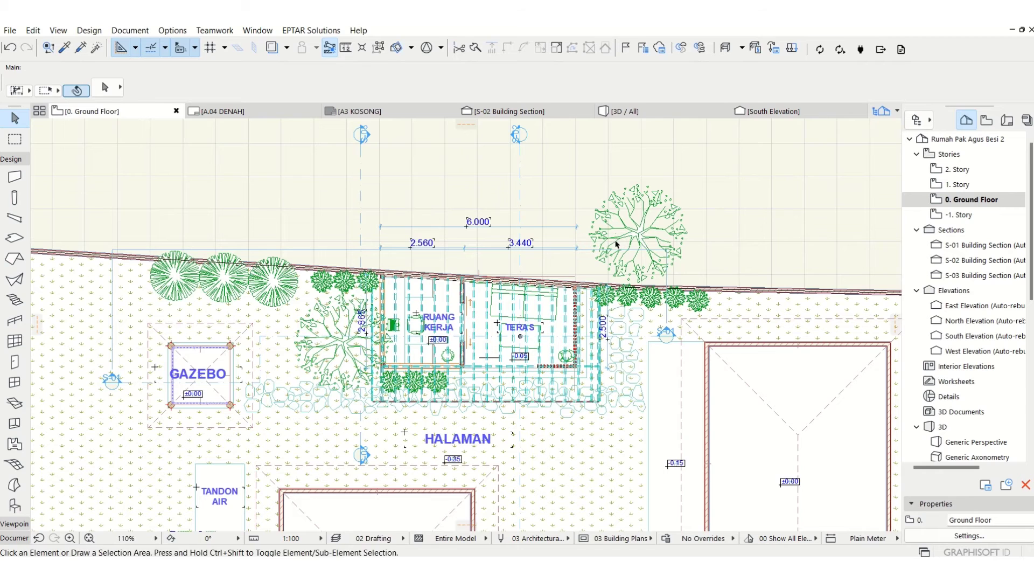
left_click(640, 237)
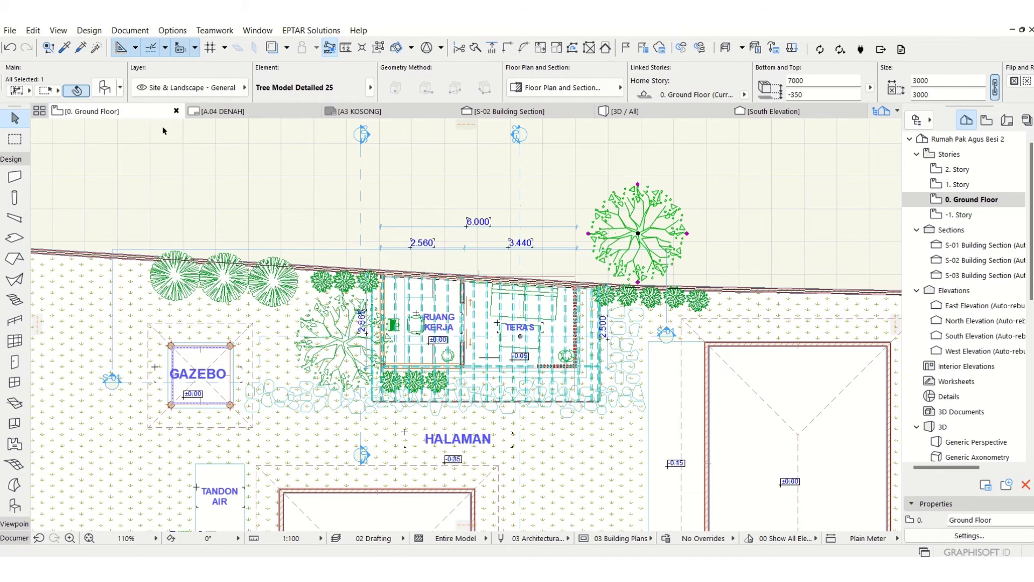
left_click(98, 95)
left_click(355, 104)
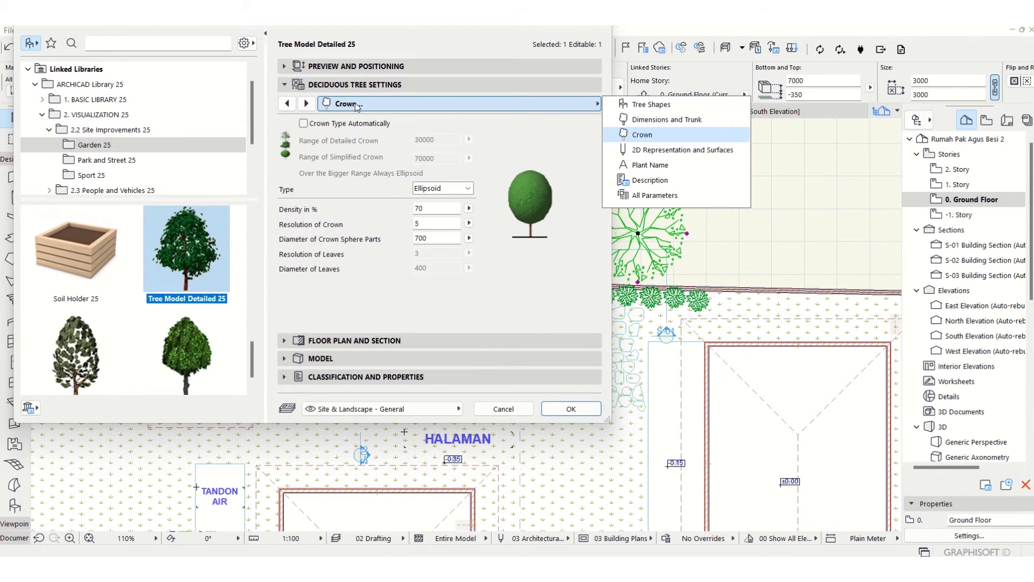
left_click(666, 152)
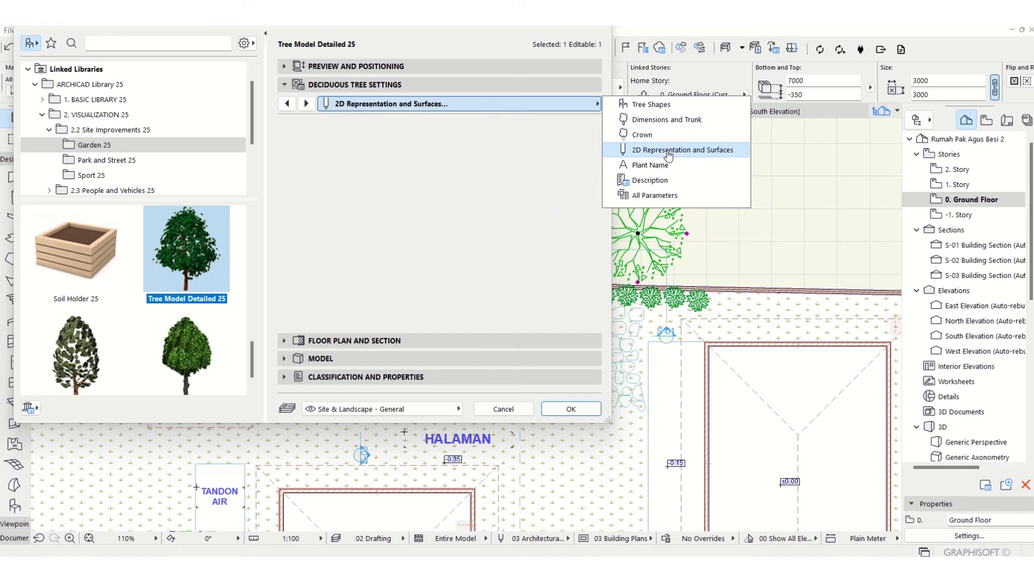
Set the selected tree's 2D symbol type to the round, leafy crown with scattered foliage and apply it
scroll(496, 219, "up", 5)
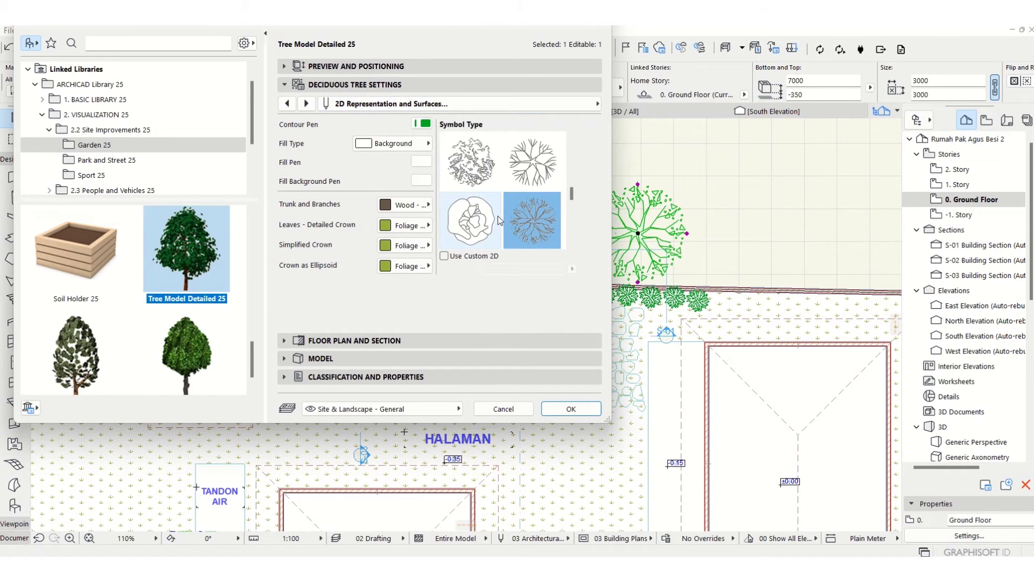
scroll(501, 218, "up", 1)
left_click(519, 199)
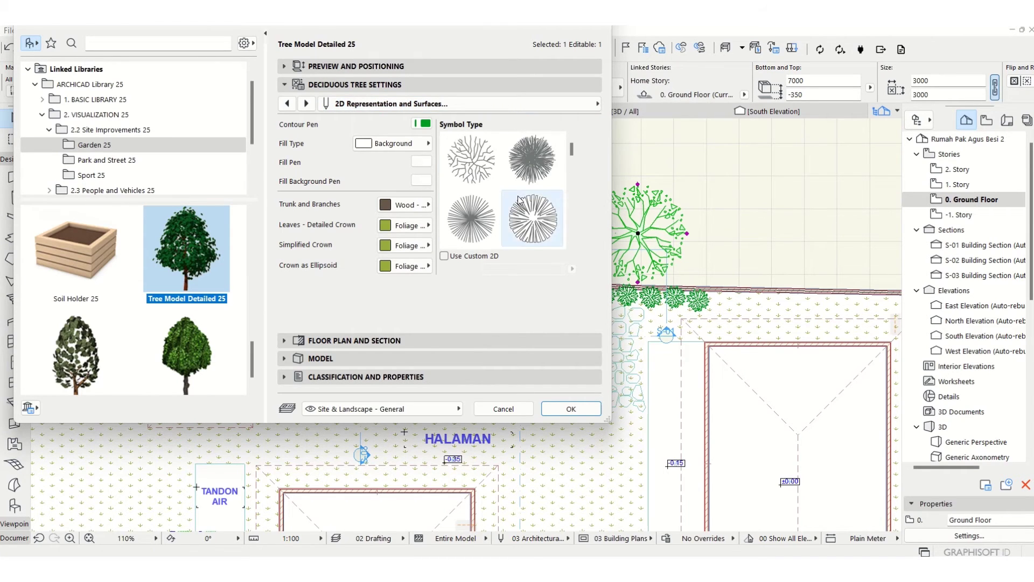
scroll(525, 195, "down", 3)
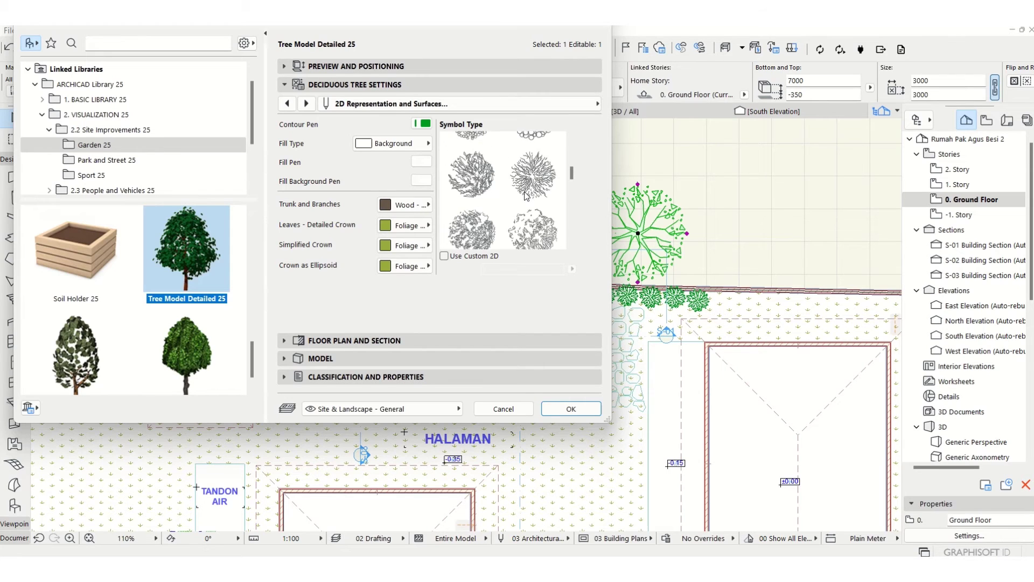
scroll(536, 203, "down", 1)
left_click(535, 207)
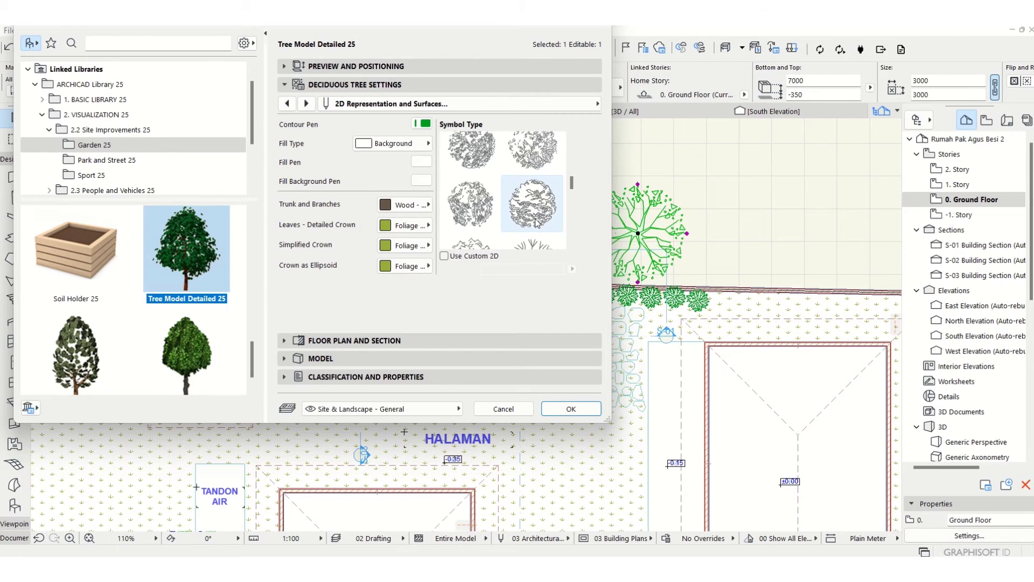
scroll(531, 212, "down", 3)
left_click(521, 201)
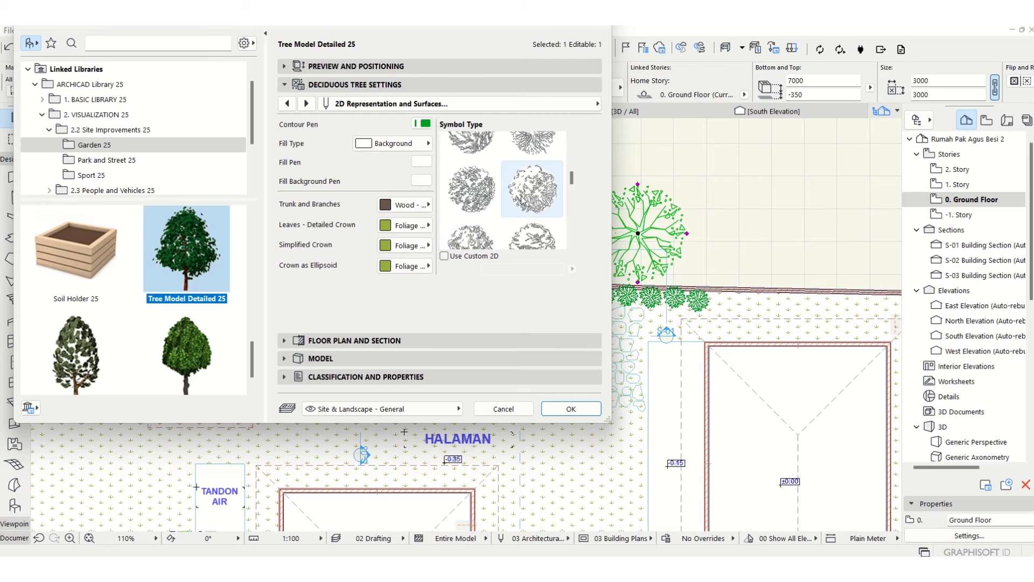
left_click(521, 201)
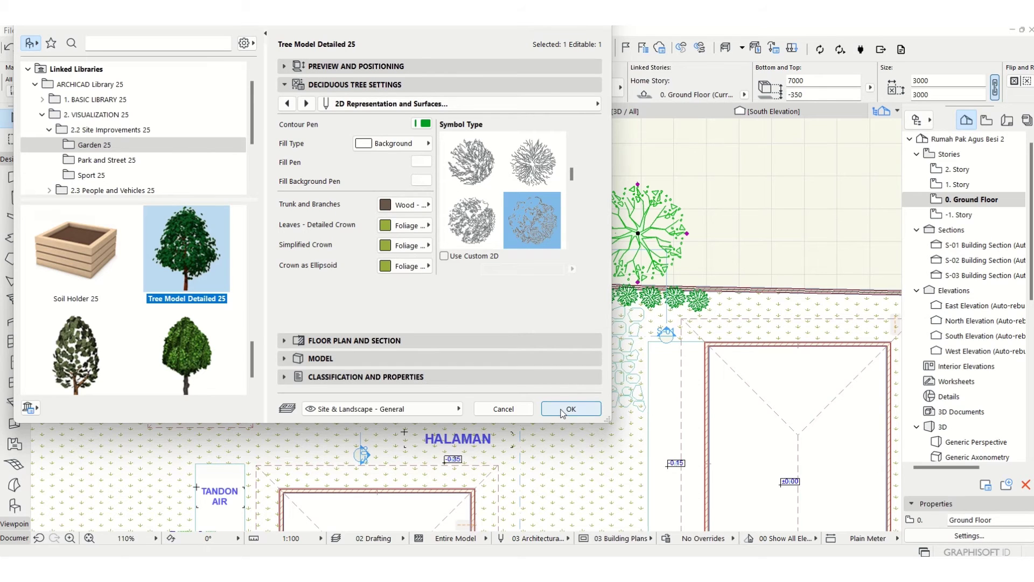
left_click(562, 411)
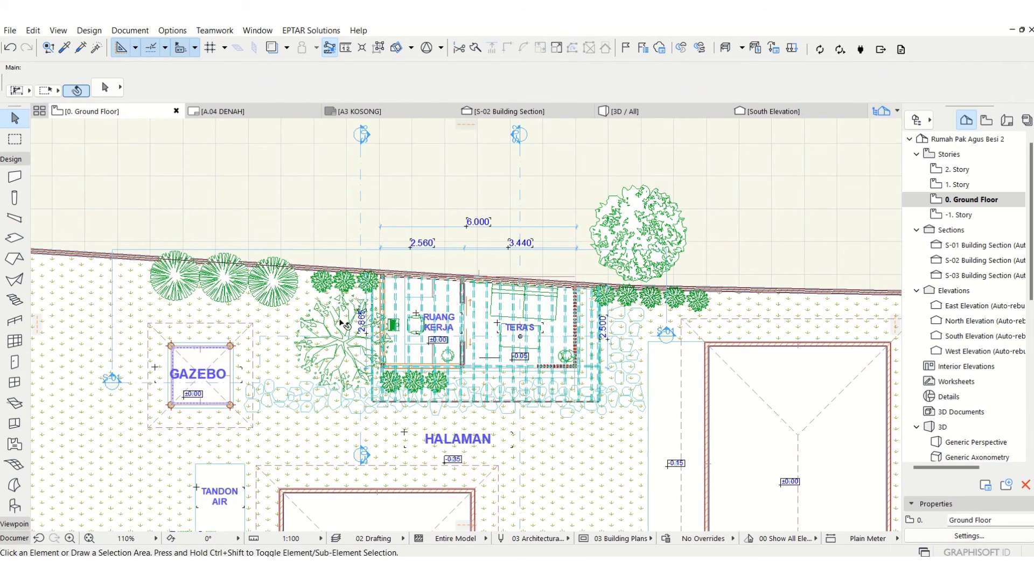
Set the 2D symbol type of the large tree beside RUANG KERJA to a round, leafy crown filled with scattered foliage
left_click(350, 347)
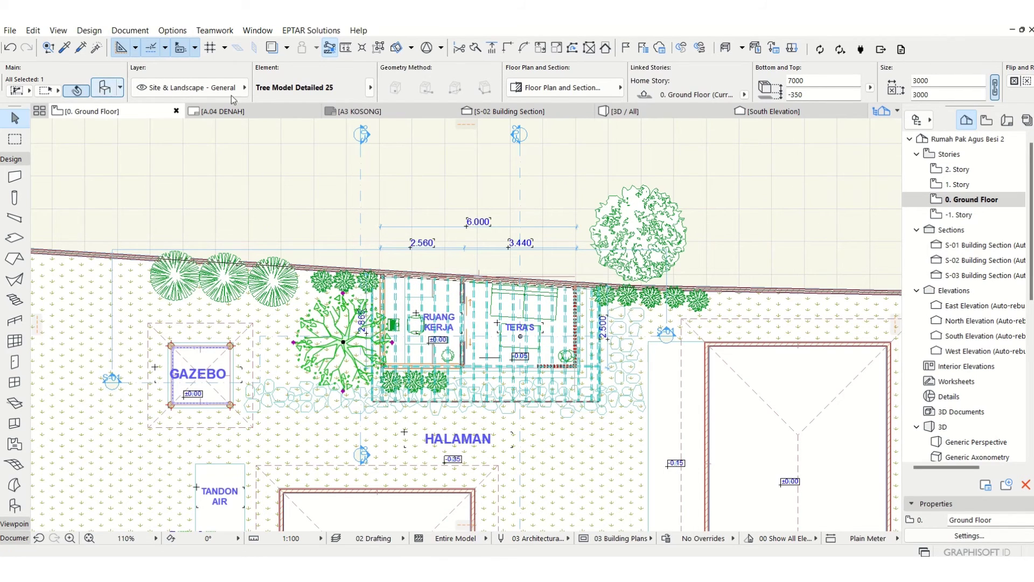
left_click(104, 87)
left_click(478, 104)
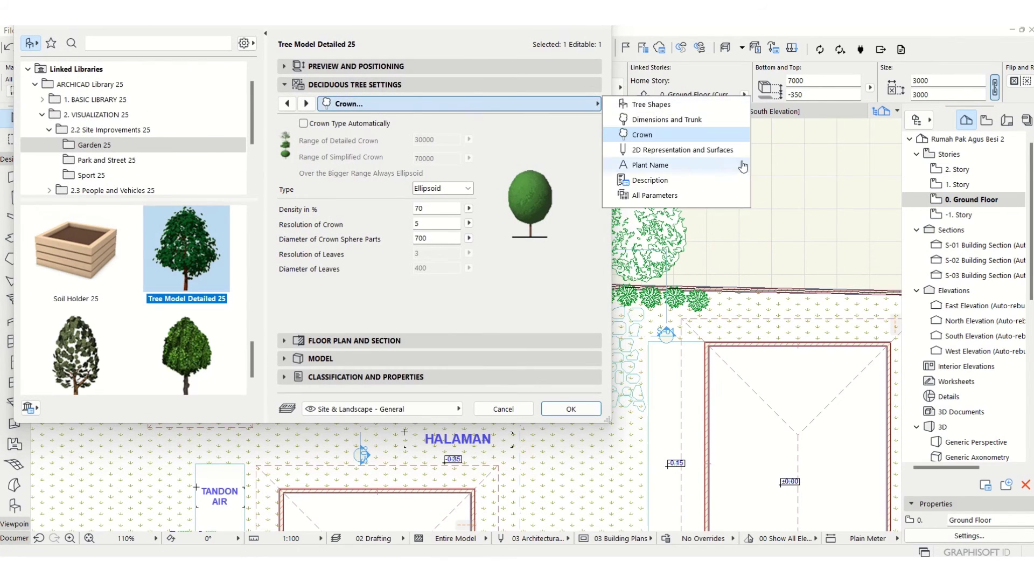
left_click(695, 149)
scroll(505, 214, "down", 2)
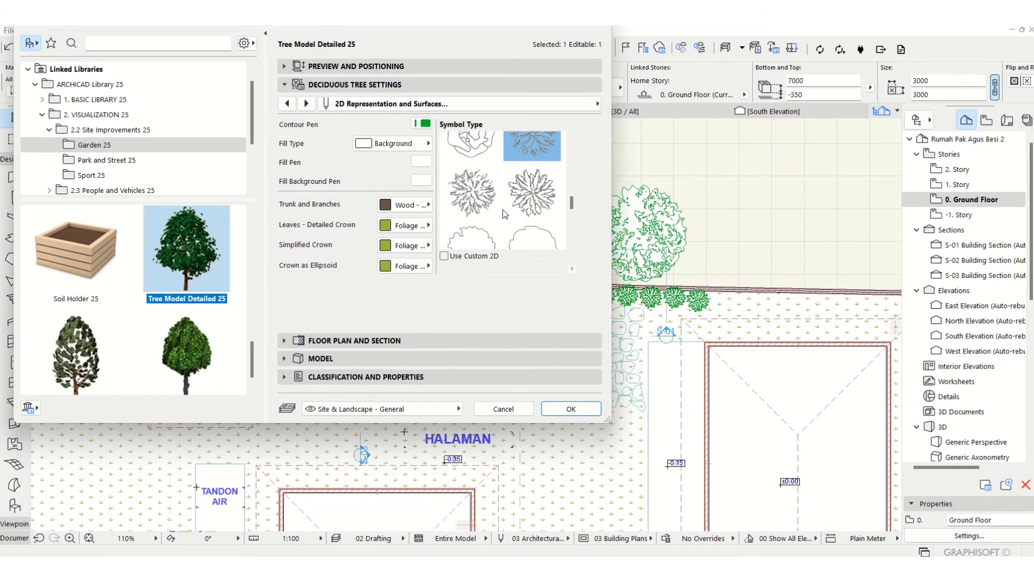
scroll(504, 214, "down", 5)
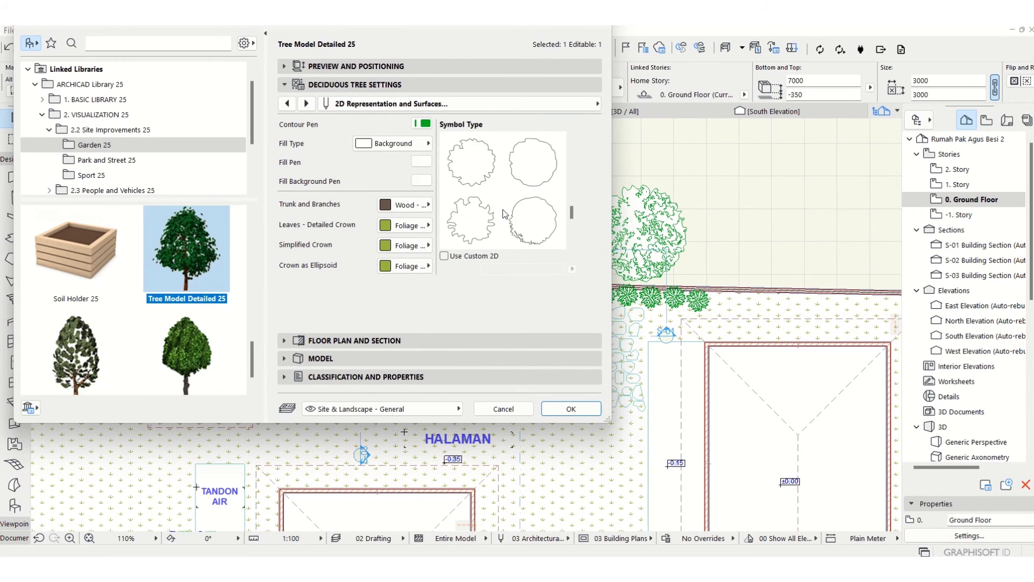
scroll(504, 214, "up", 5)
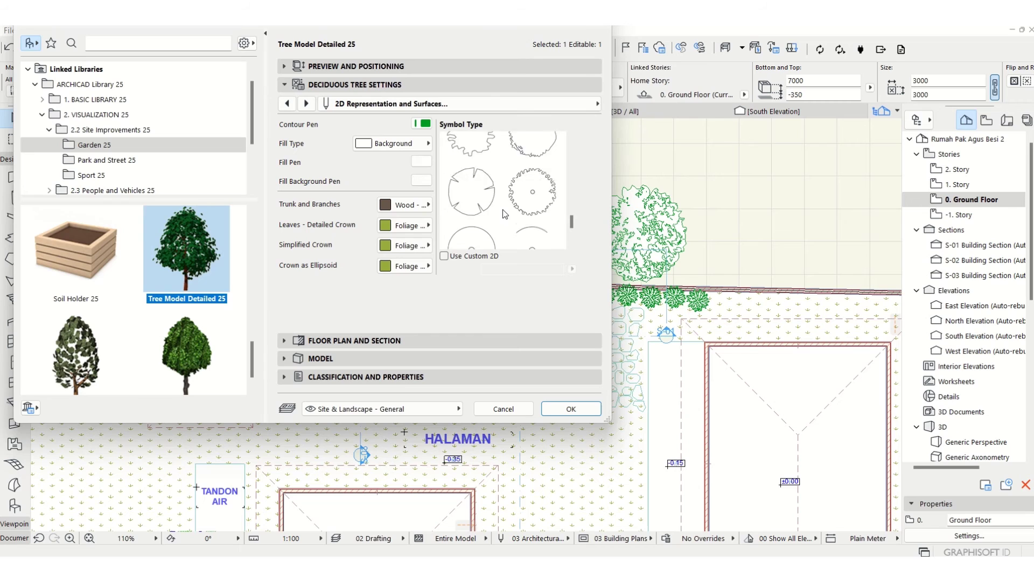
scroll(511, 206, "up", 4)
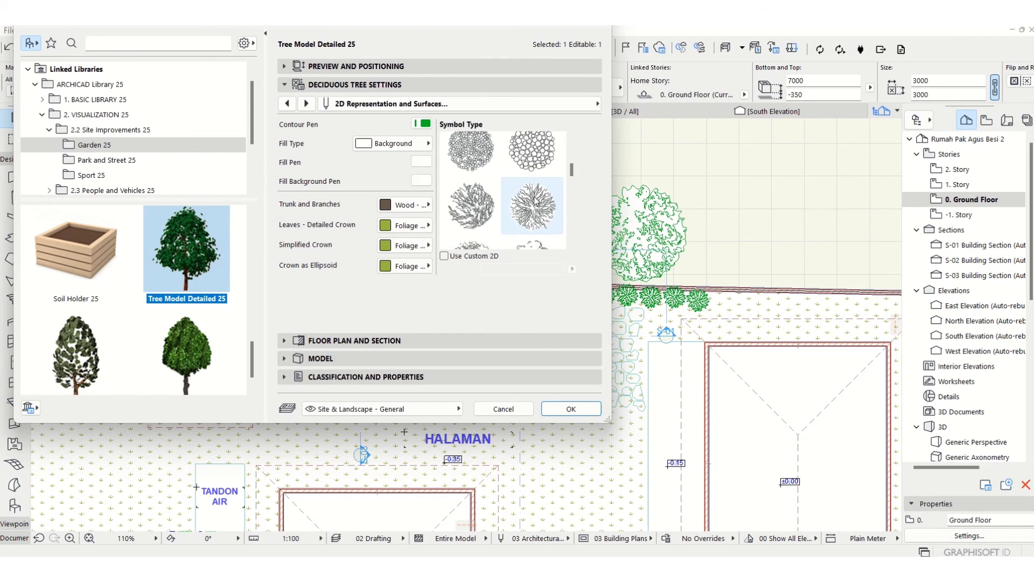
scroll(534, 202, "down", 2)
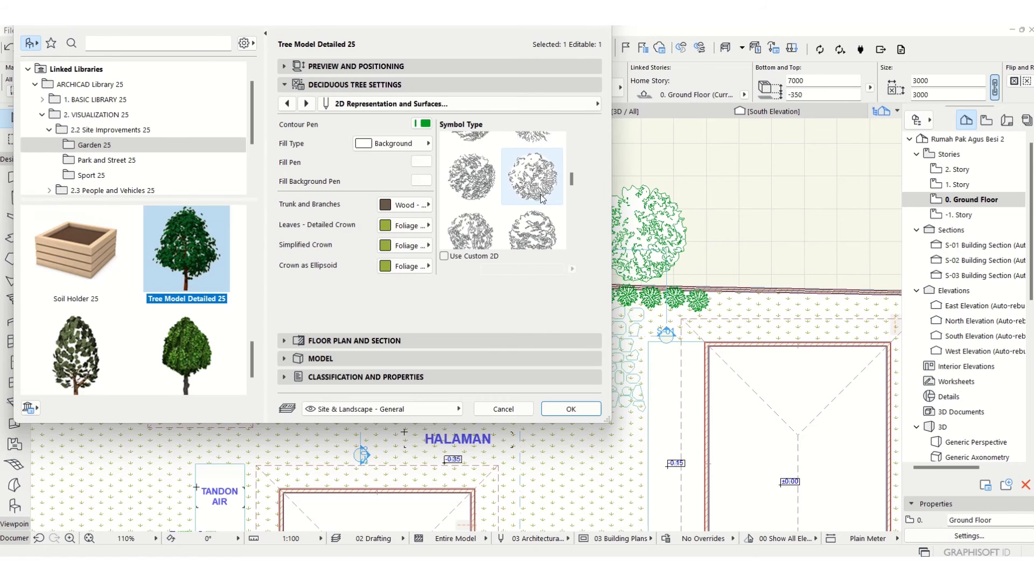
left_click(570, 408)
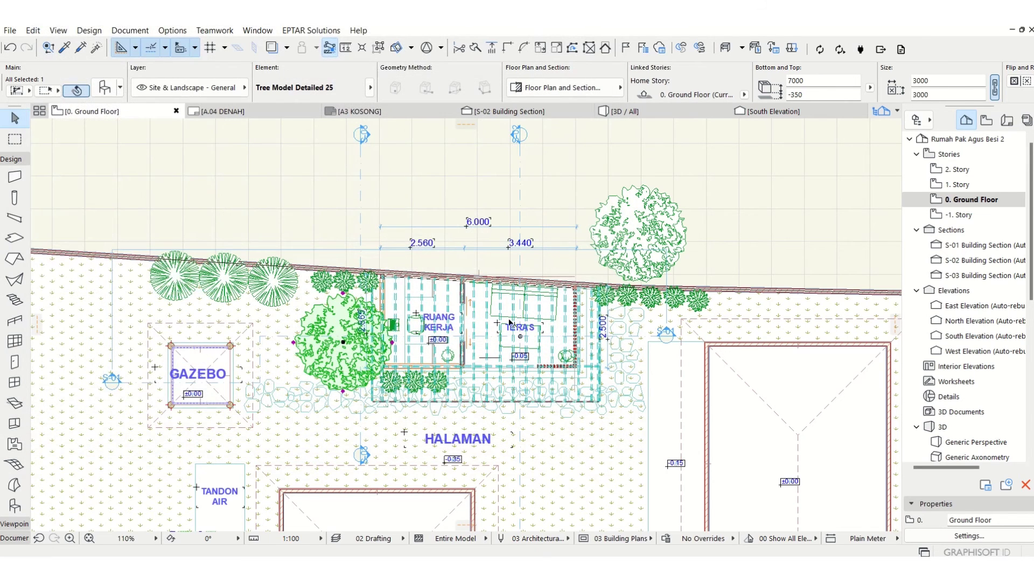
Set the 2D symbol type of the three trees above GAZEBO to the open crown of radiating pointed leaves, and return to the 3D view
left_click(172, 274)
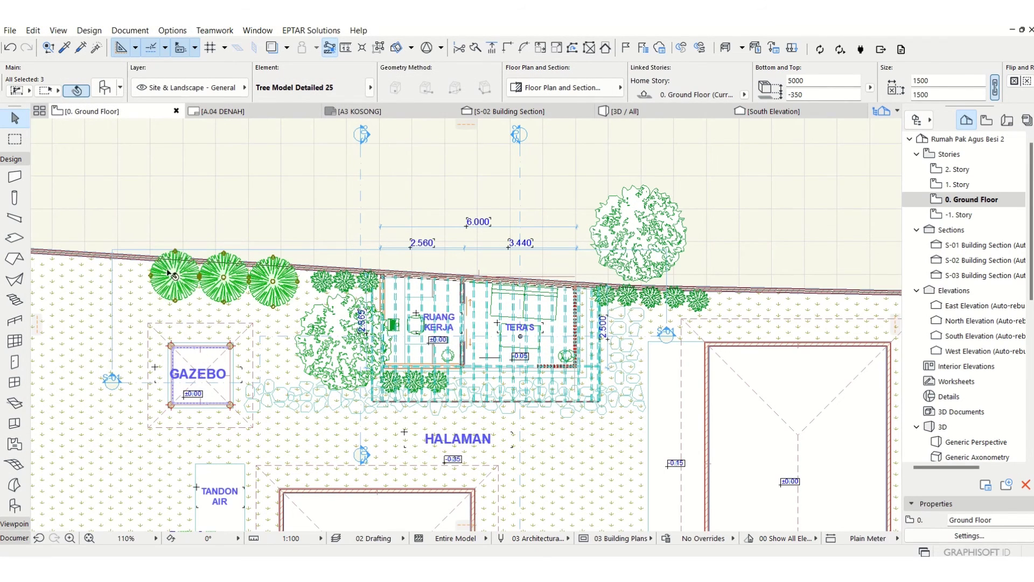
left_click(111, 92)
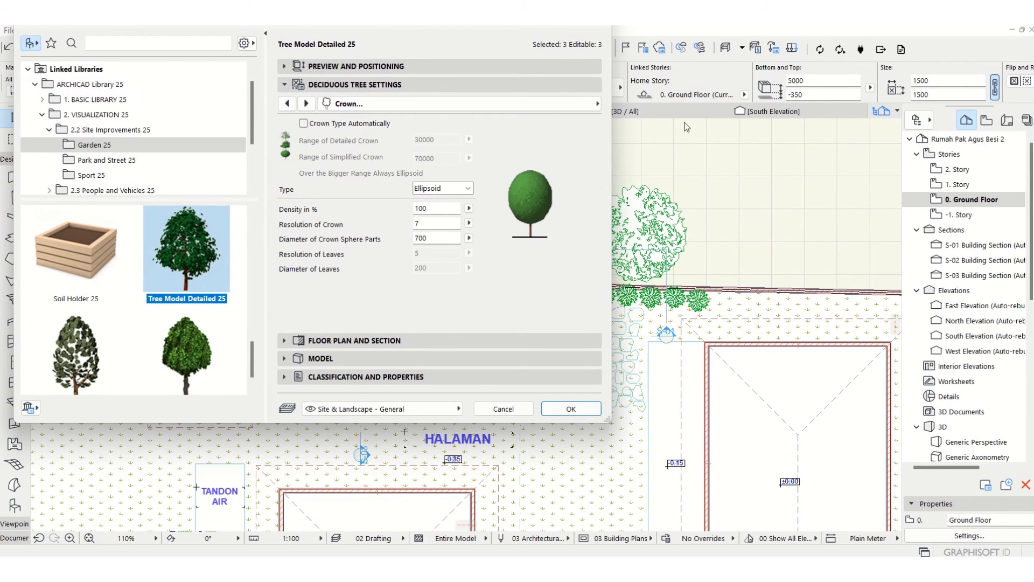
left_click(584, 106)
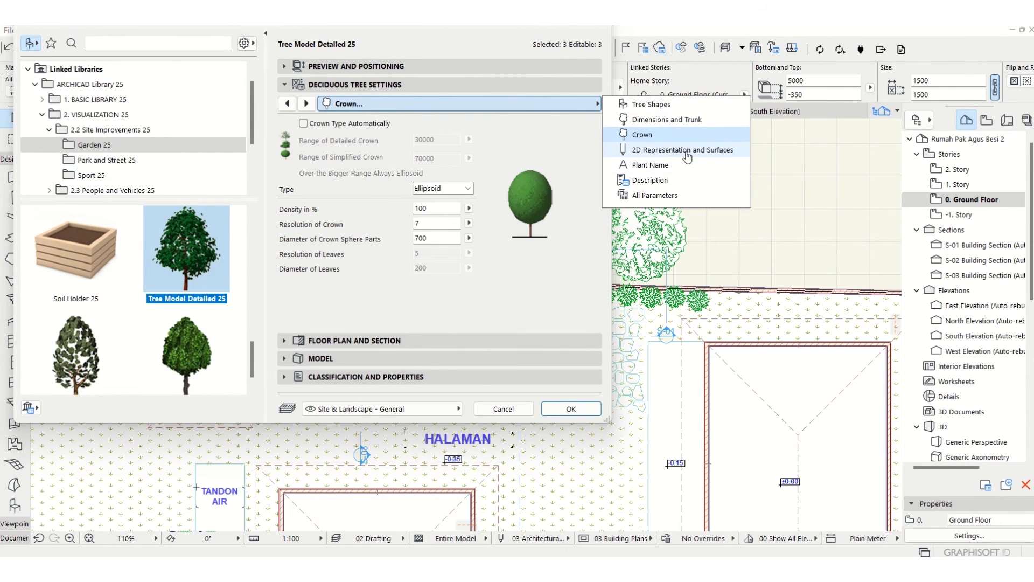
left_click(677, 151)
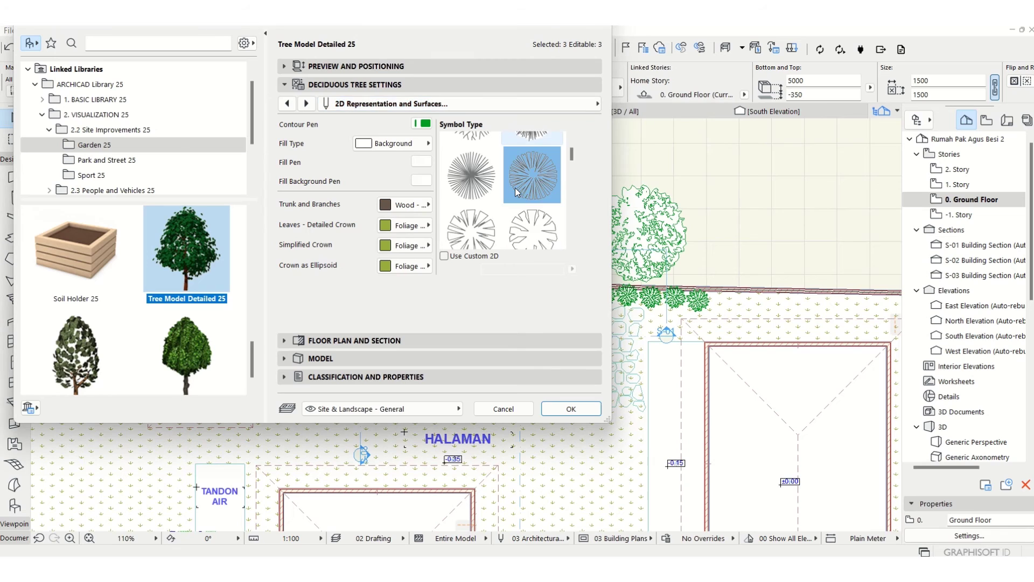
scroll(516, 193, "down", 5)
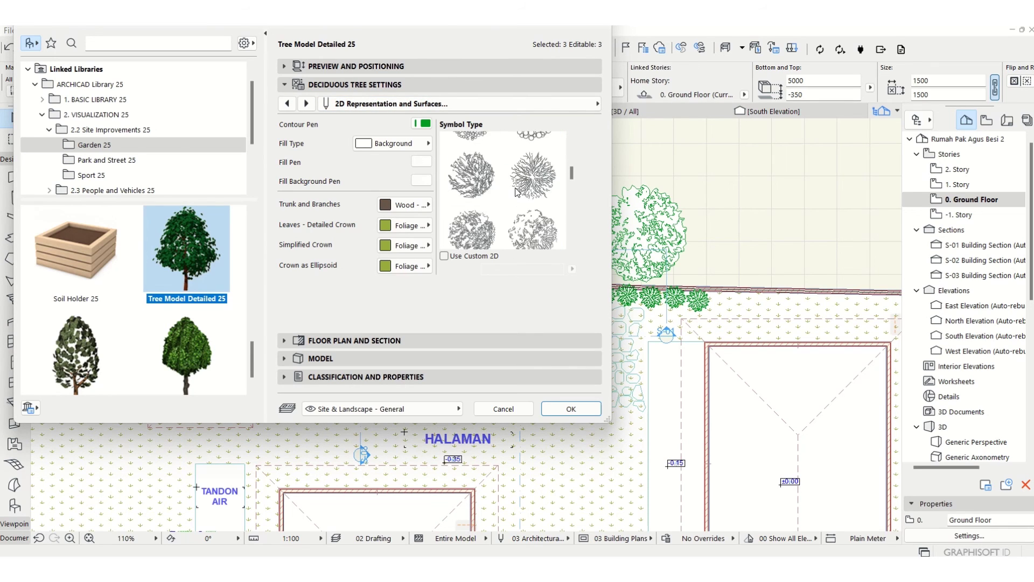
scroll(515, 192, "down", 4)
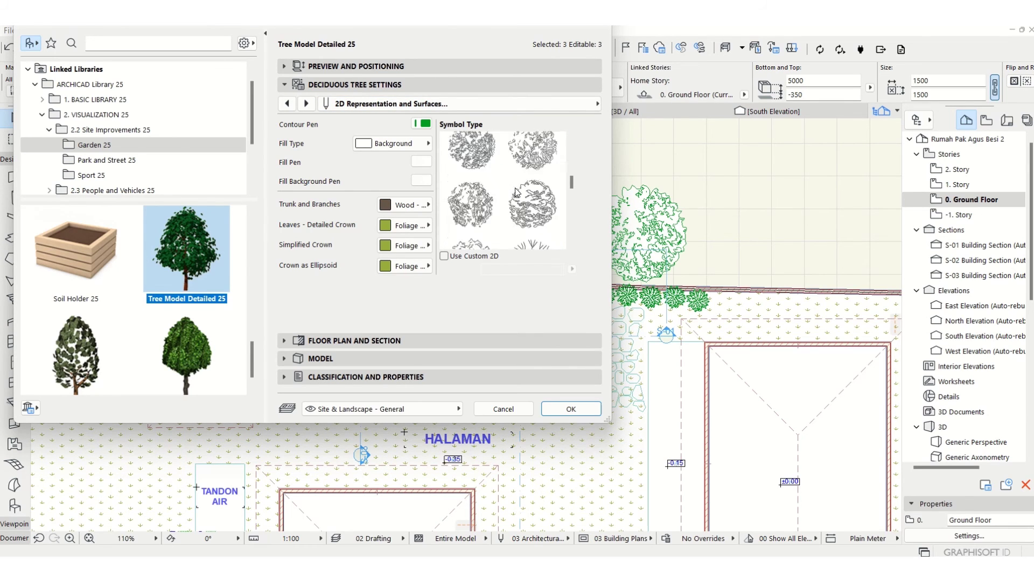
scroll(516, 191, "down", 1)
scroll(517, 191, "down", 2)
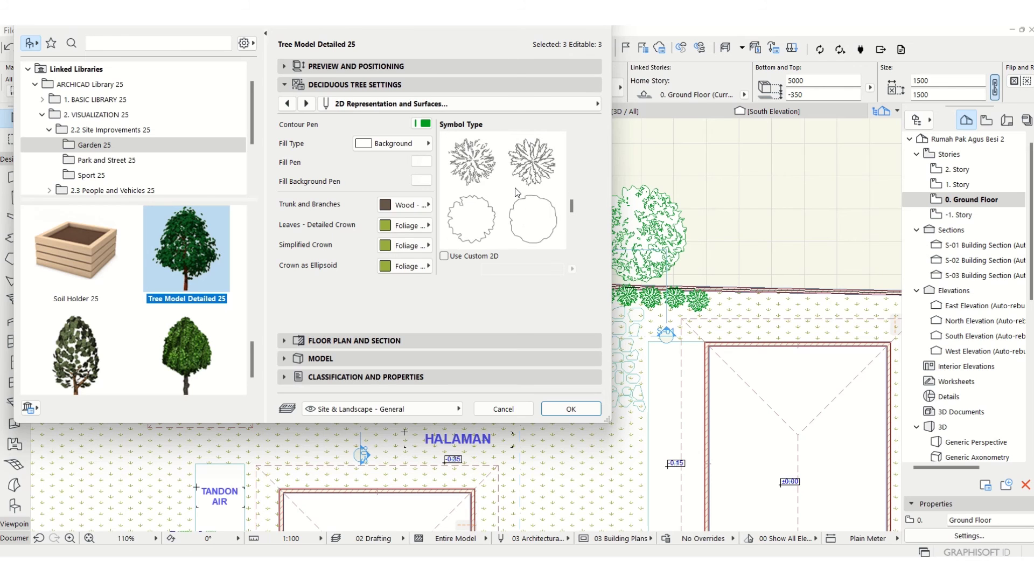
left_click(531, 166)
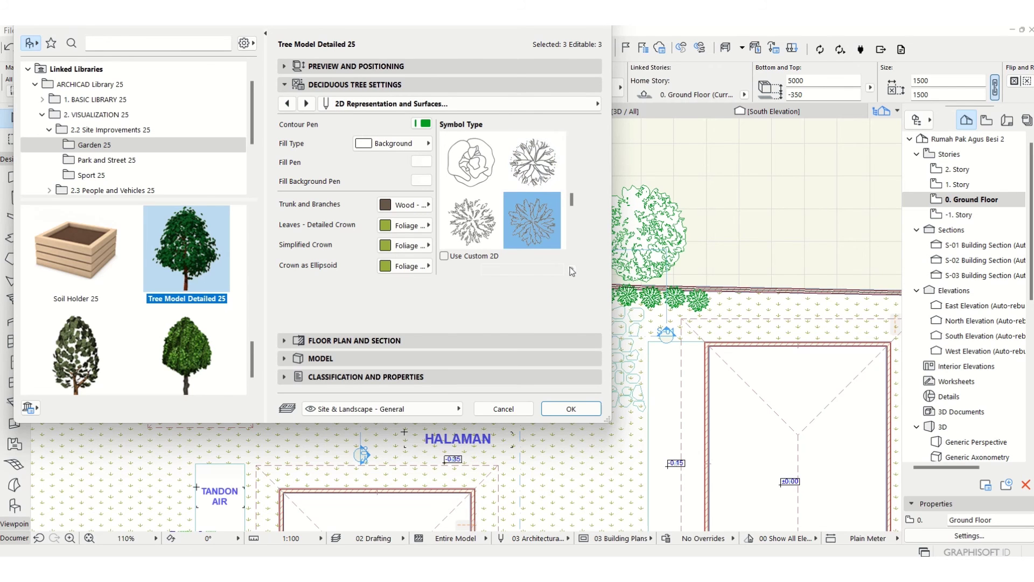
left_click(571, 411)
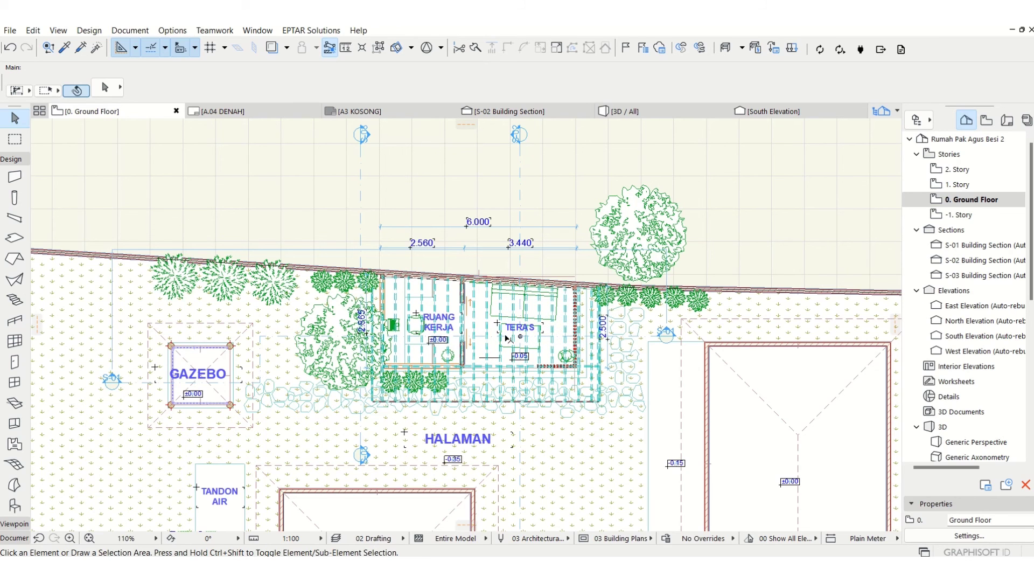
key("F3")
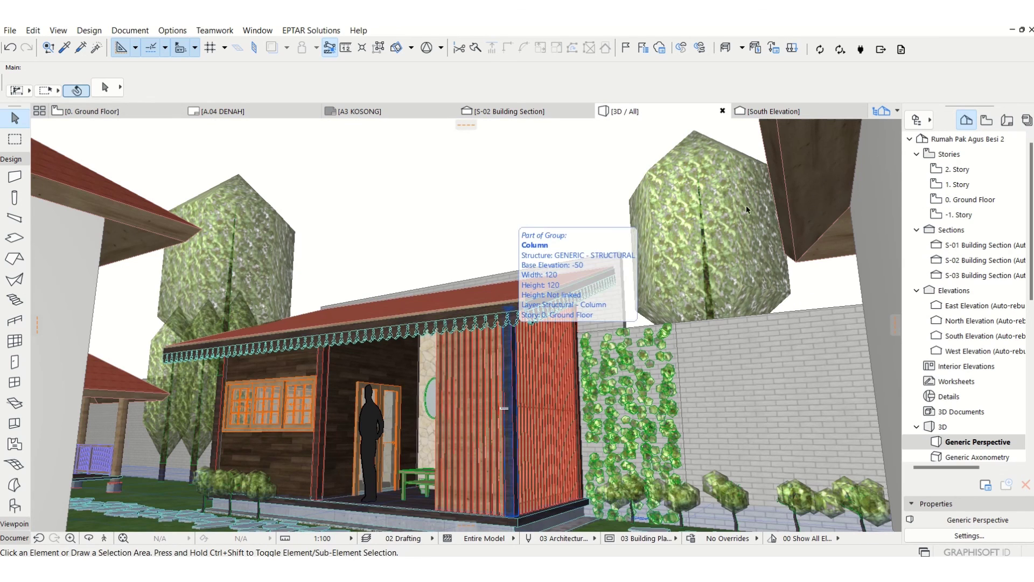